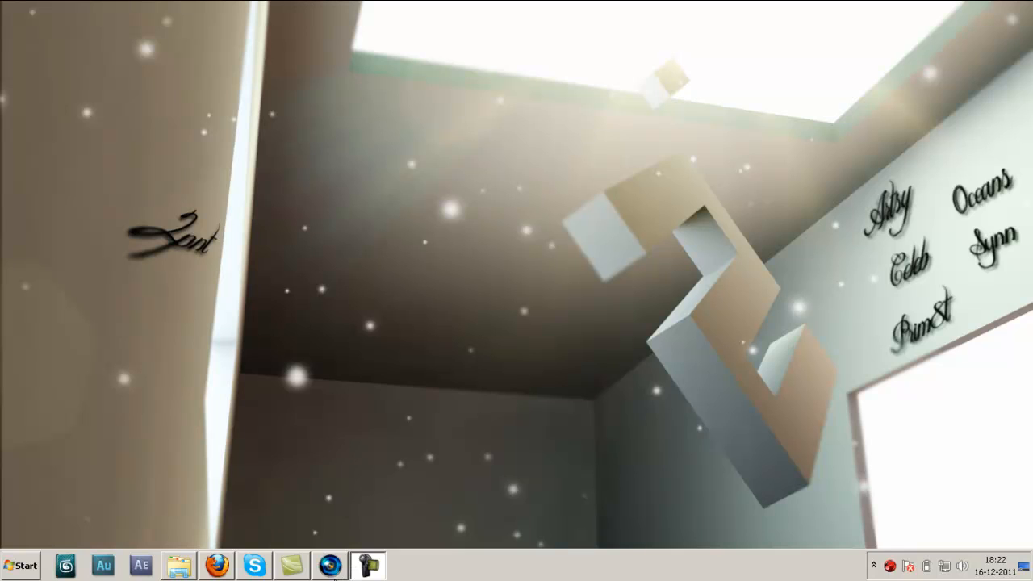
- Switch to Vegas Pro and match the project's video properties to the first clip in the Clips For Artsy folder
click(331, 569)
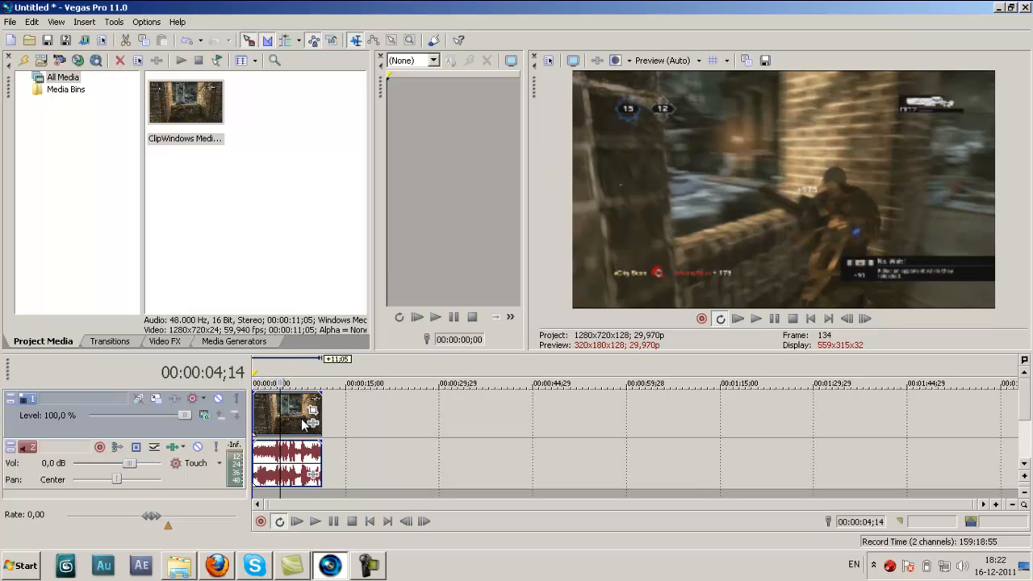
click(301, 418)
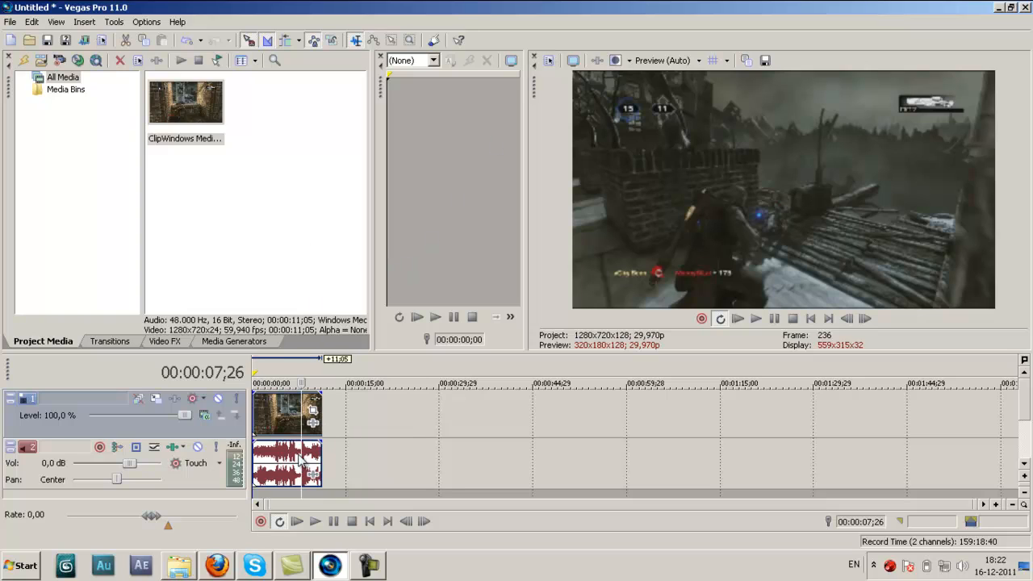
click(547, 59)
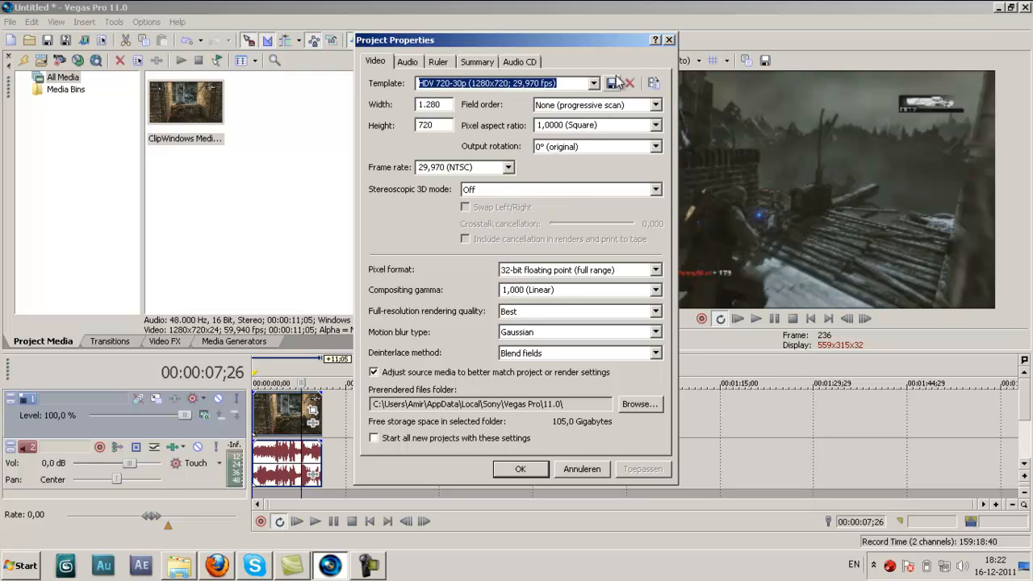
click(654, 85)
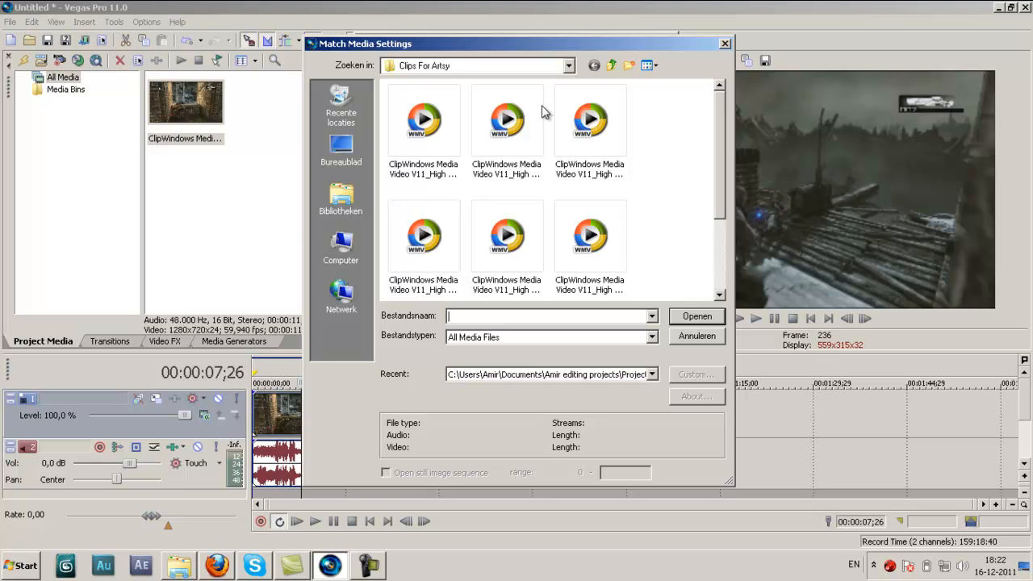
click(724, 42)
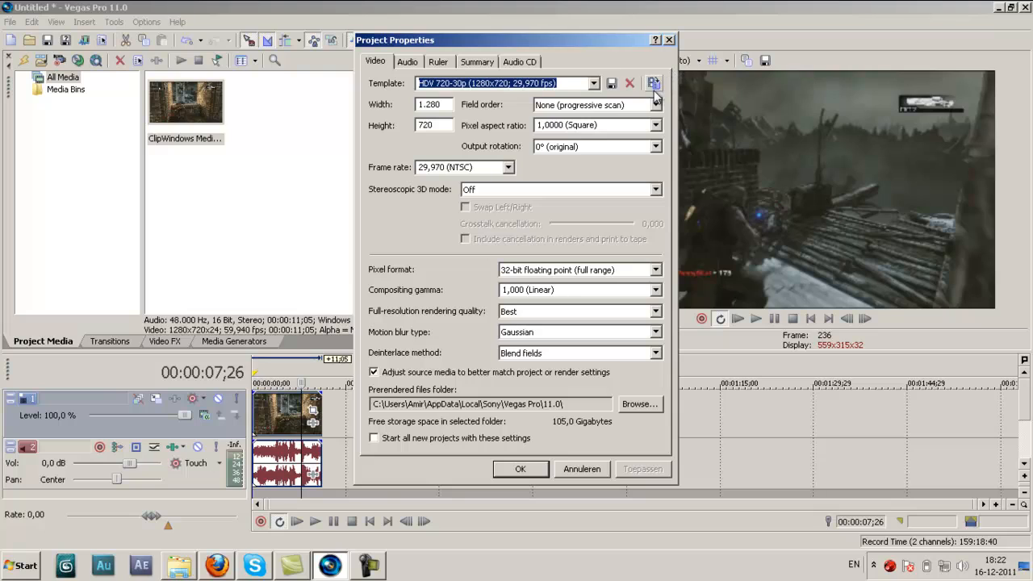
click(654, 83)
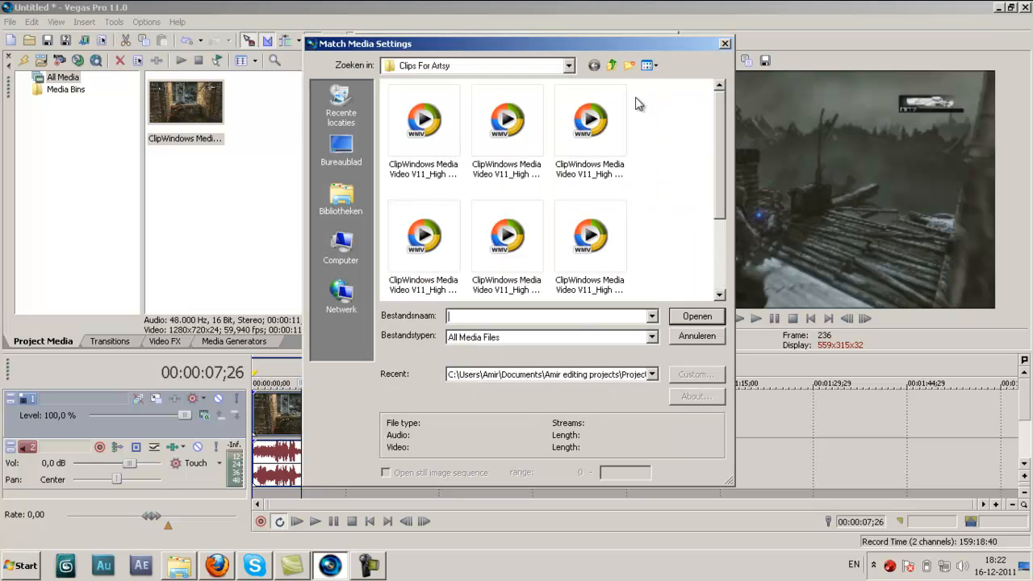
double_click(432, 132)
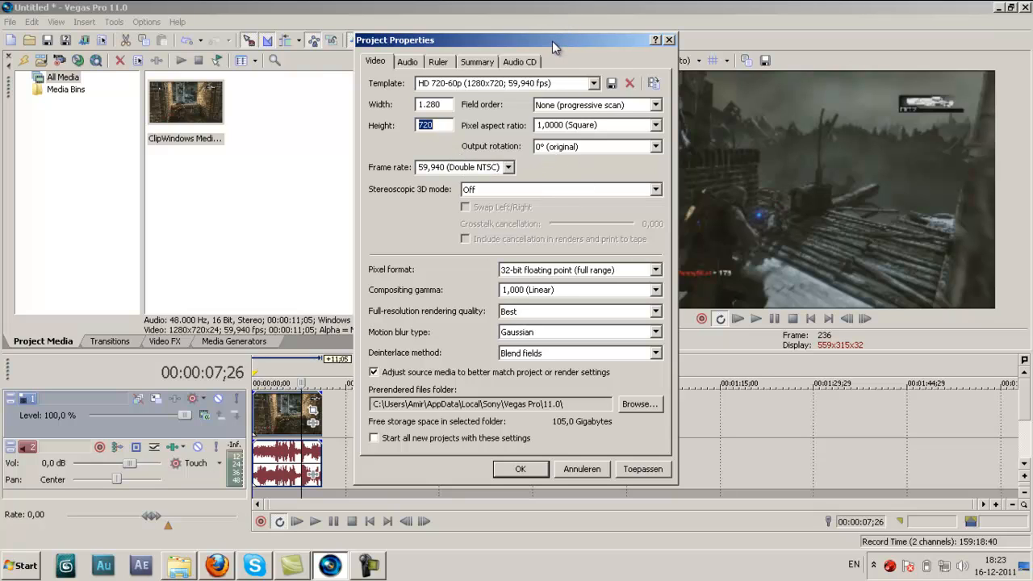
- Set the project frame rate to 29,970 (NTSC) and apply the project properties
drag(443, 33, 334, 26)
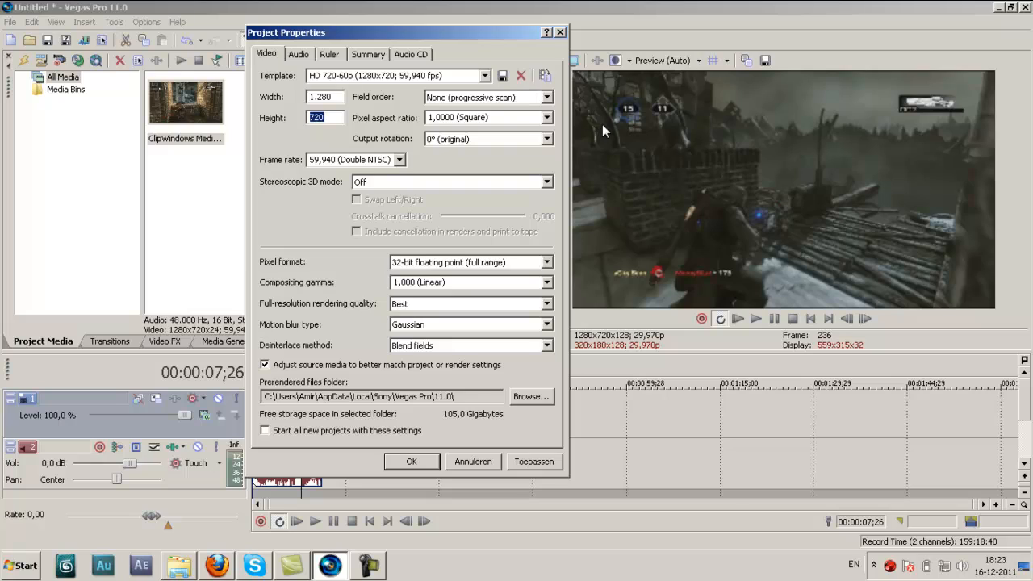
click(399, 160)
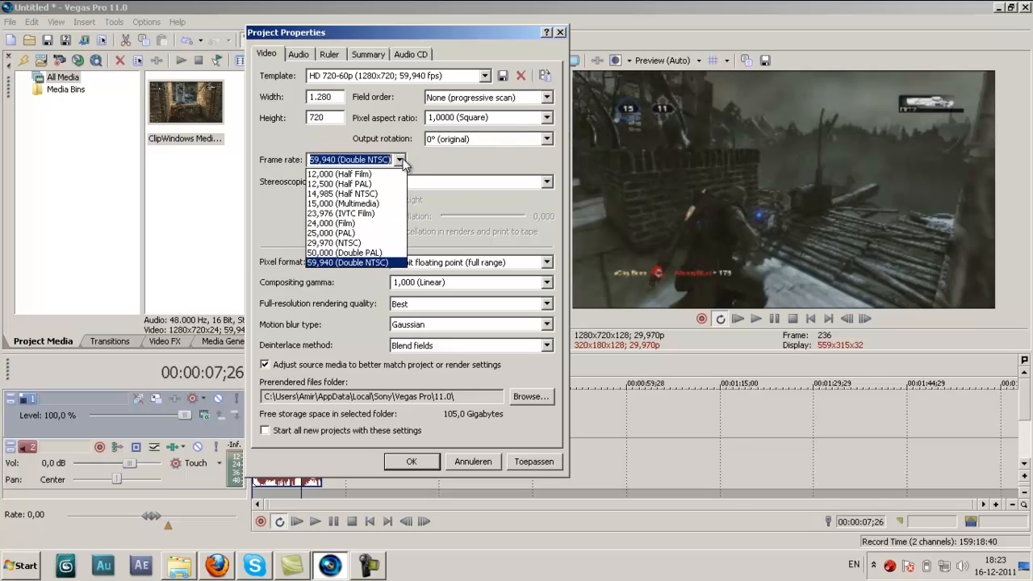
click(382, 244)
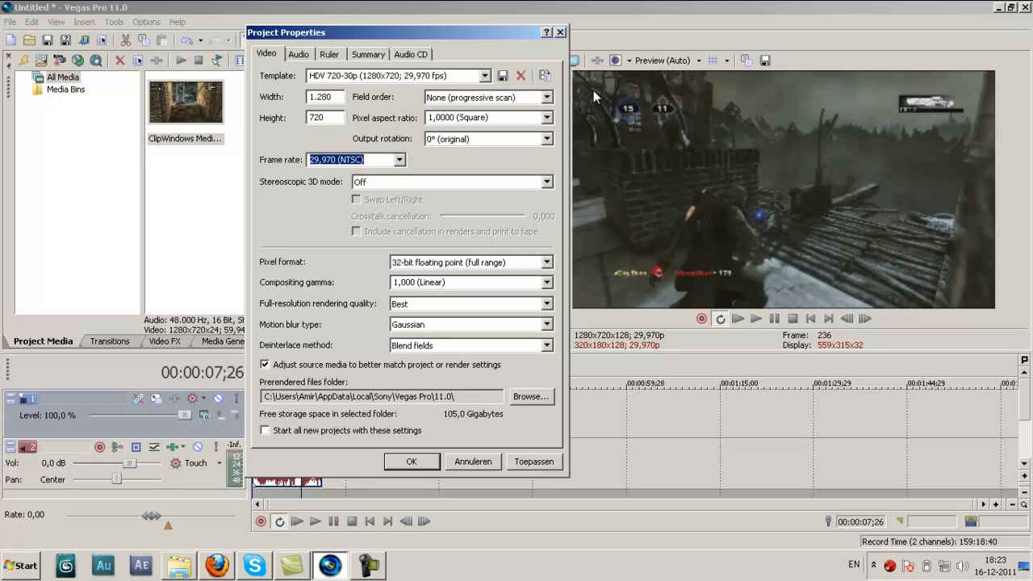
click(515, 461)
click(431, 463)
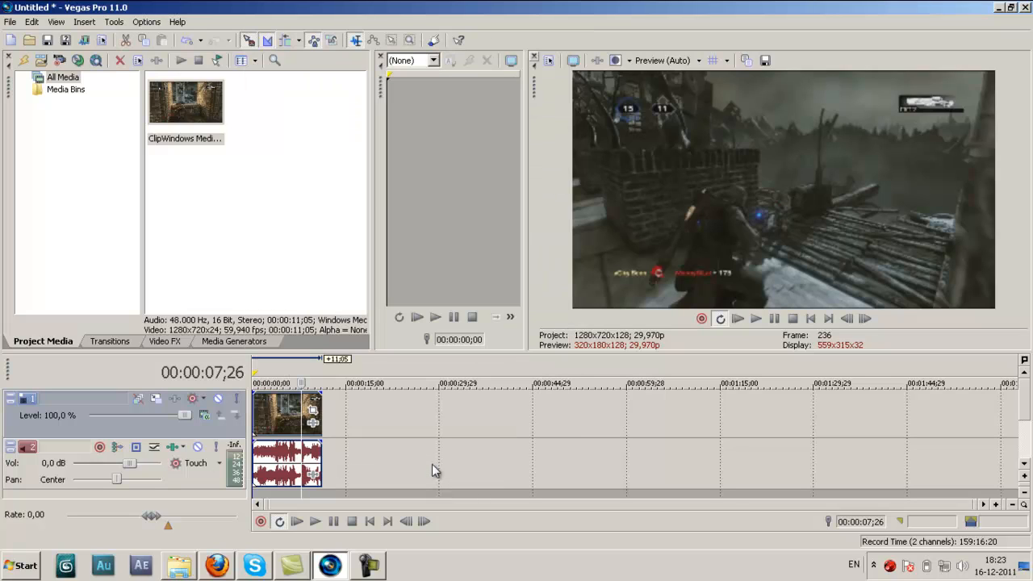
- Review the audio settings in the project properties
click(550, 62)
click(411, 64)
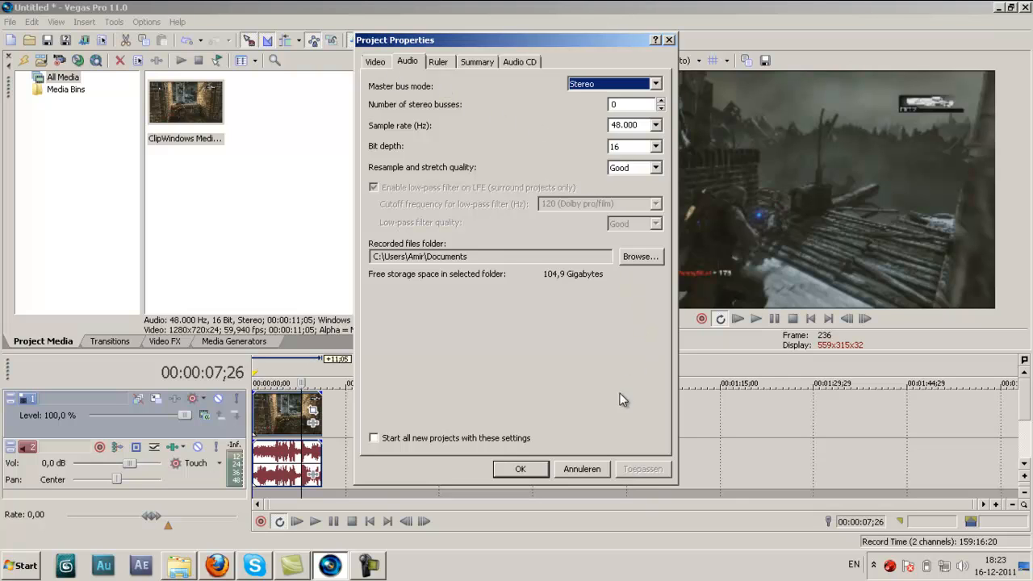
click(532, 474)
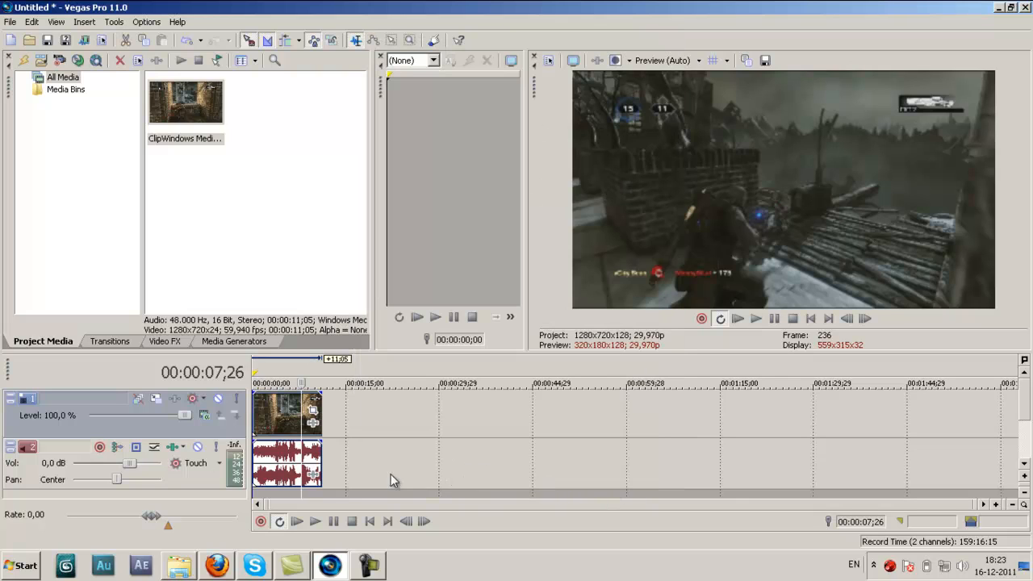
- Disable resampling for the gameplay video clip on the timeline
right_click(268, 403)
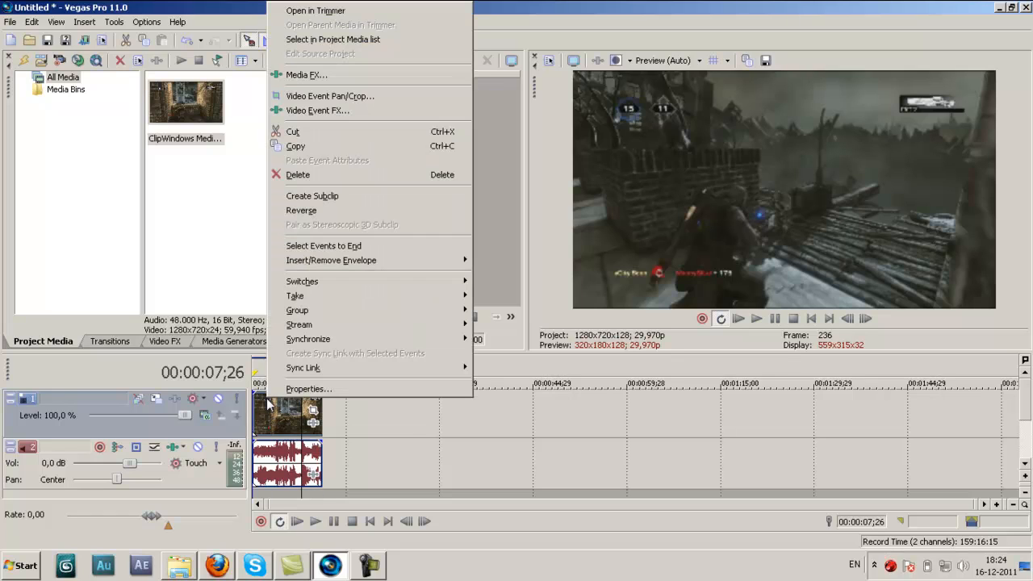
mouse_move(367, 282)
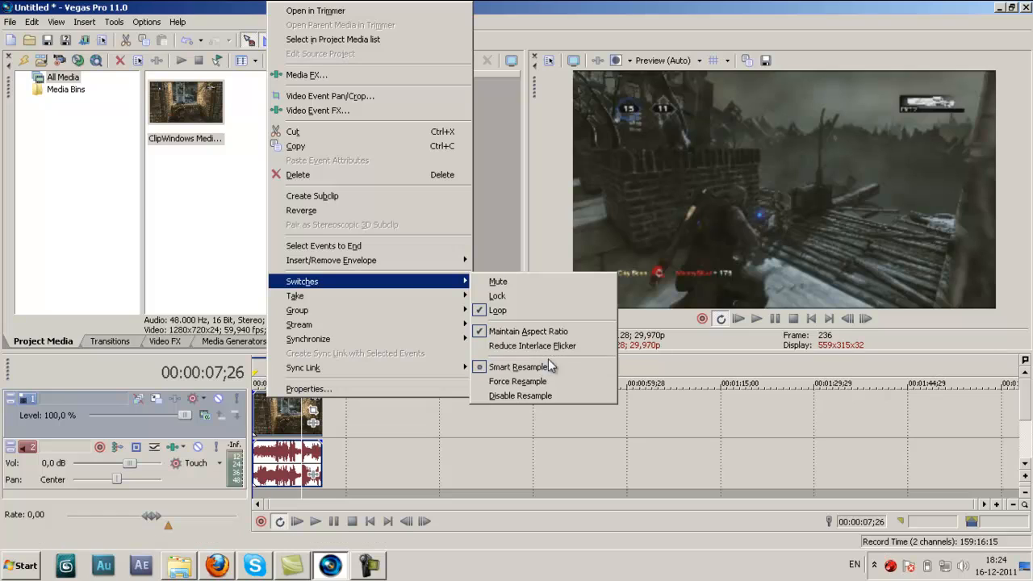
click(522, 397)
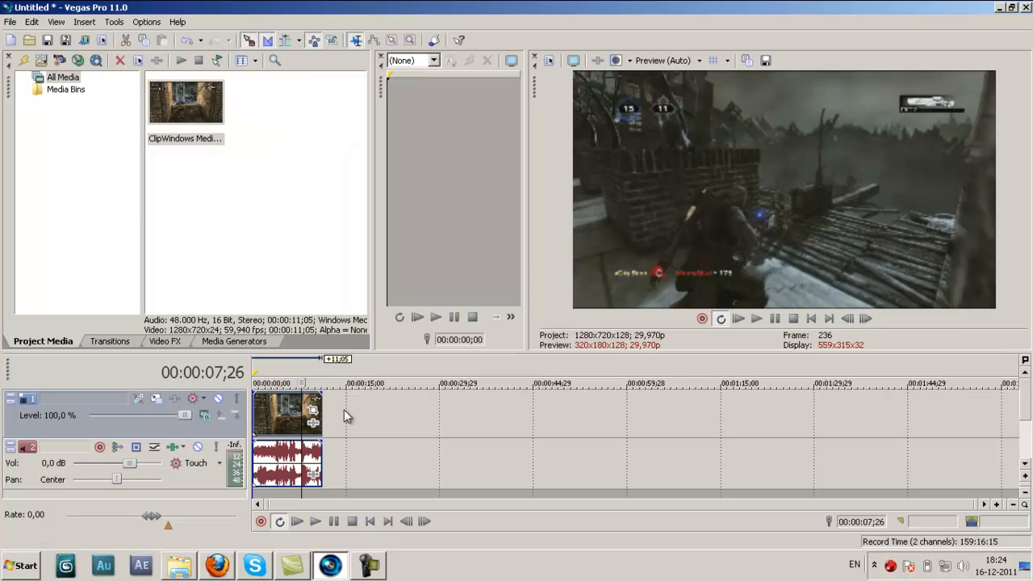
click(286, 412)
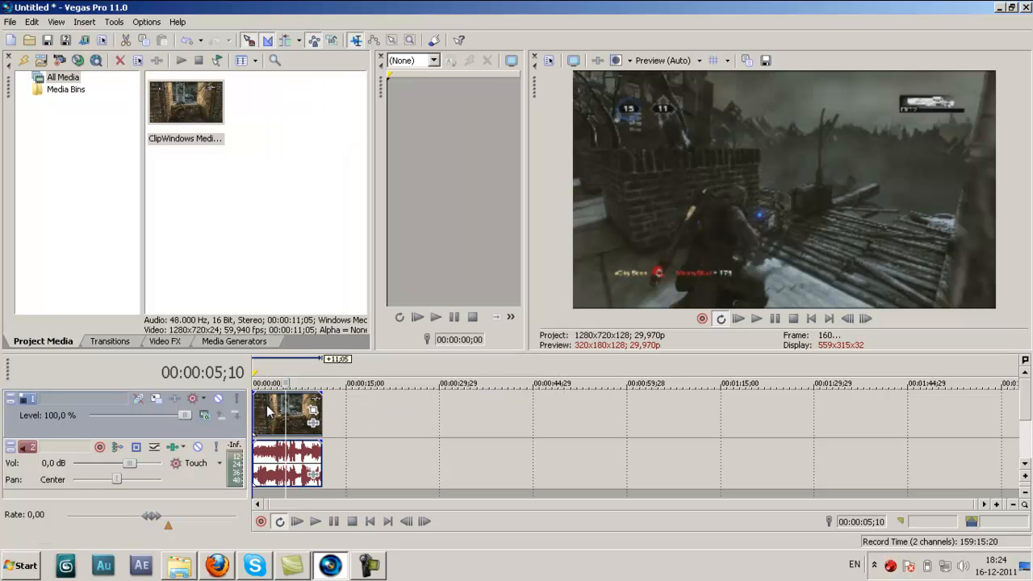
click(266, 412)
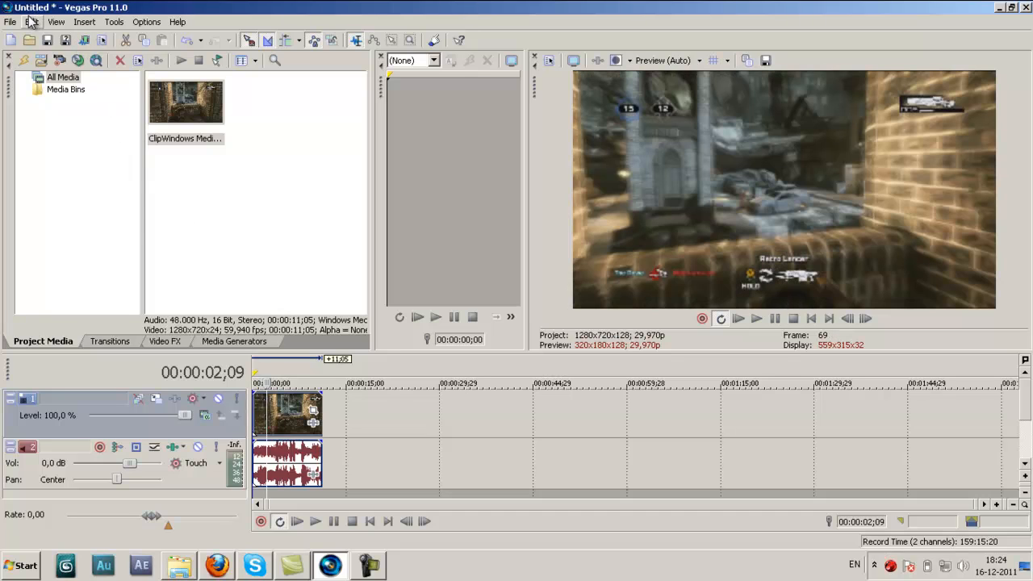
click(19, 22)
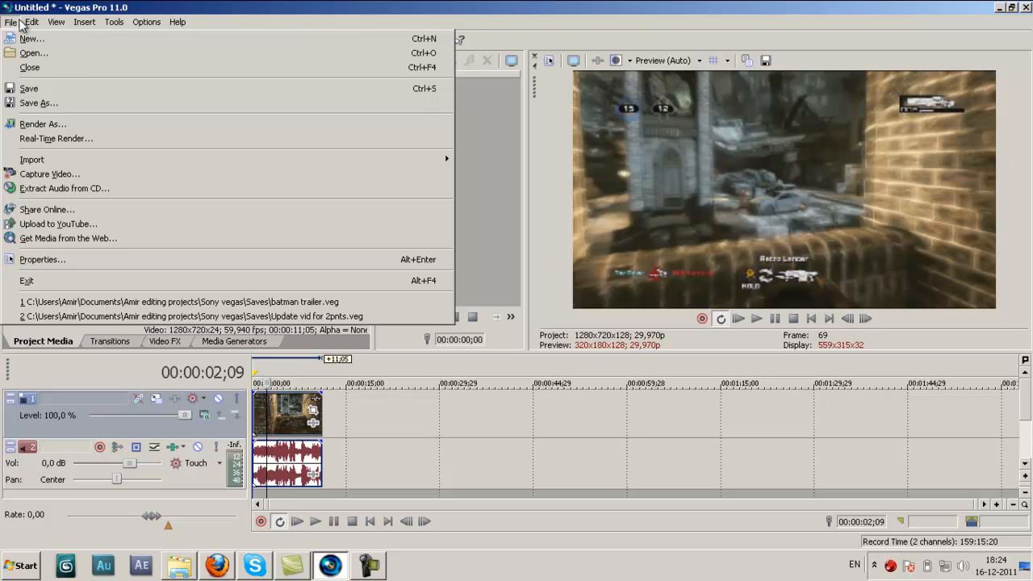
click(18, 22)
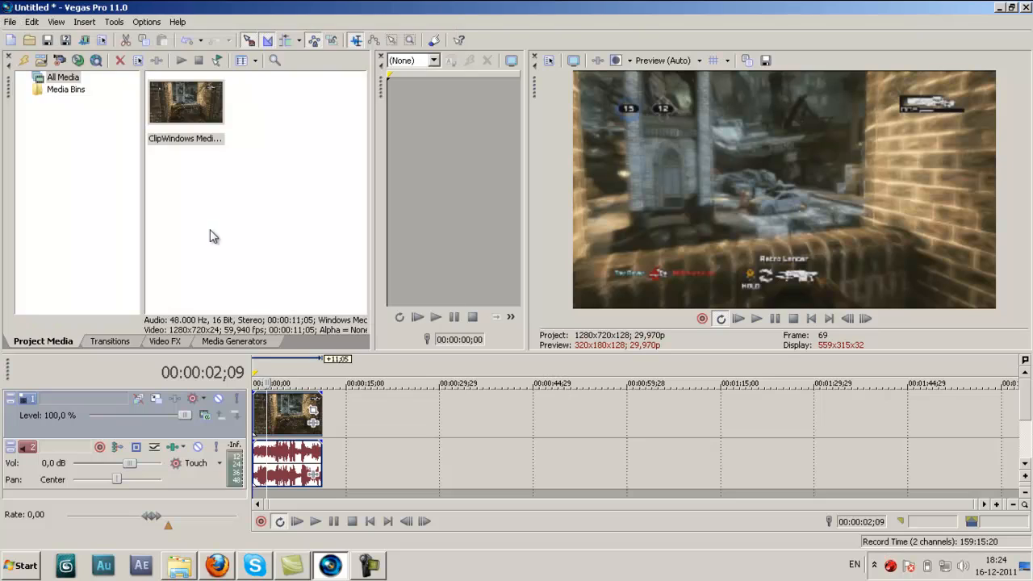
click(291, 418)
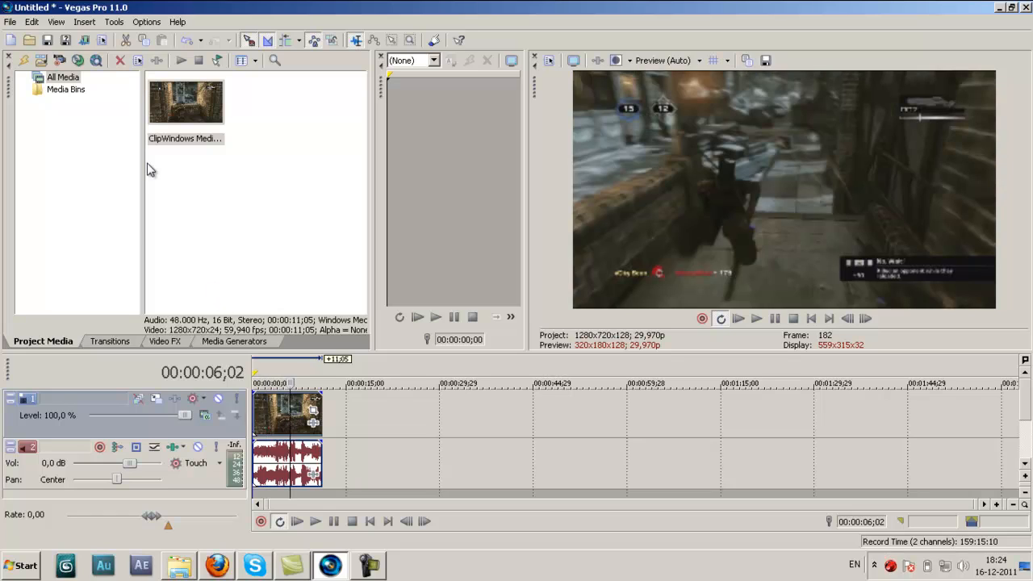
- Start rendering the project as Video for Windows (*.avi) and choose the NTSC DV template
click(14, 24)
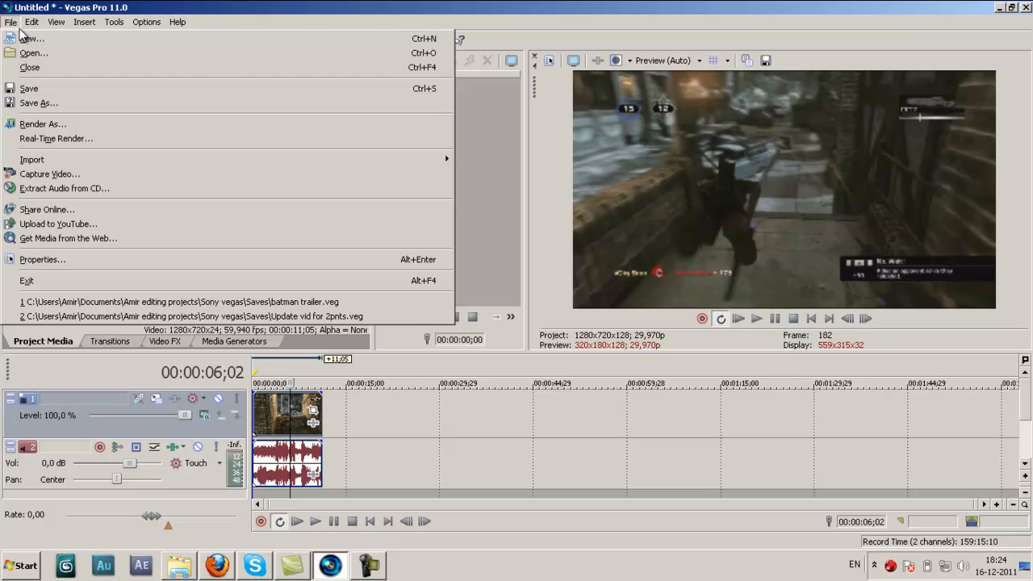
click(78, 125)
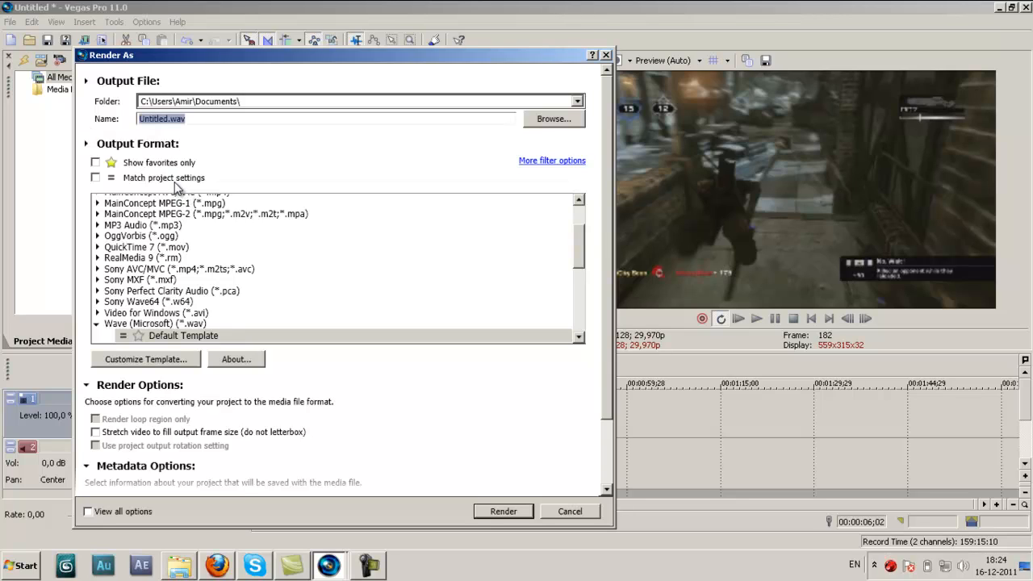
click(579, 338)
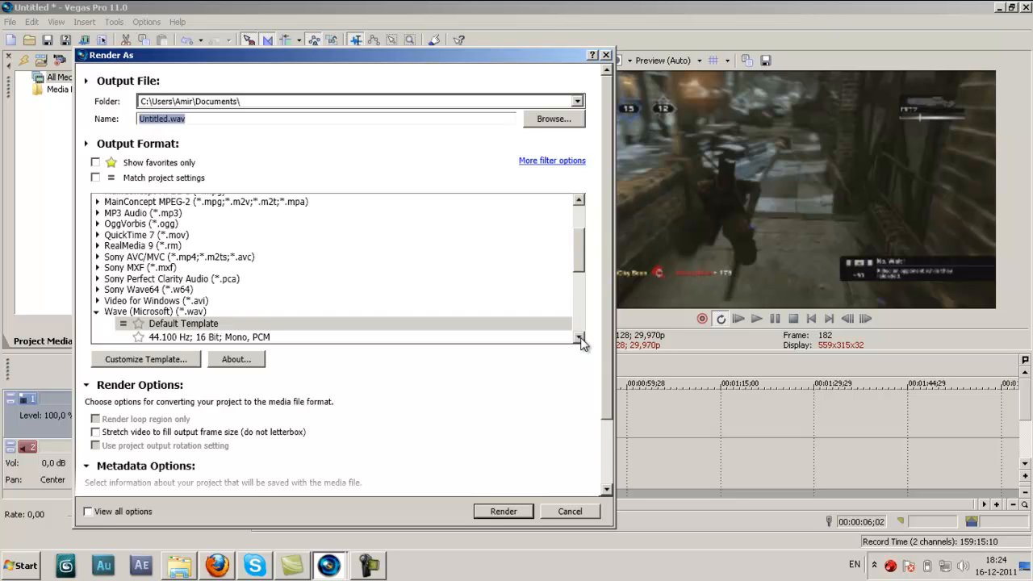
double_click(579, 338)
click(579, 338)
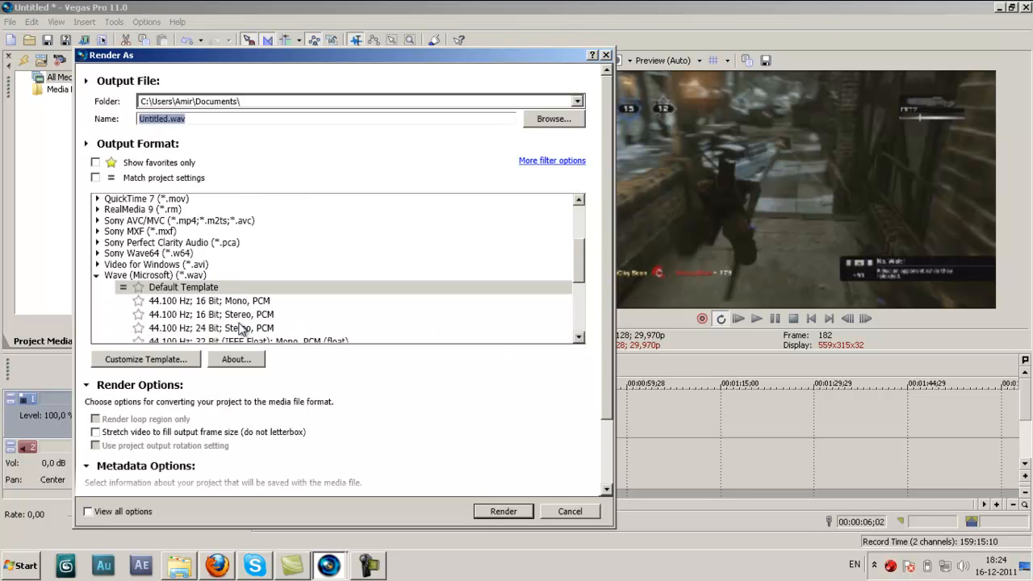
click(97, 275)
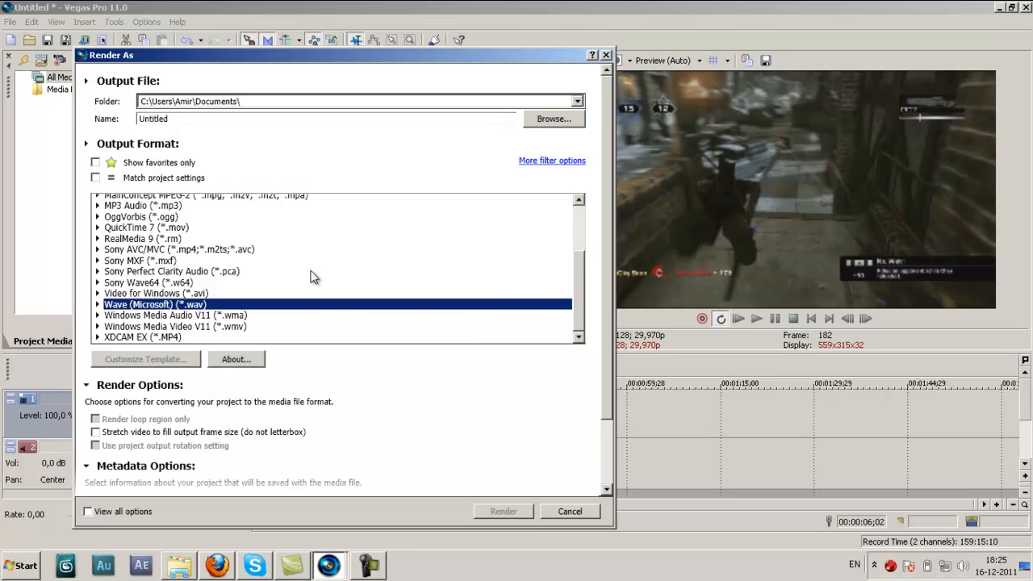
click(97, 294)
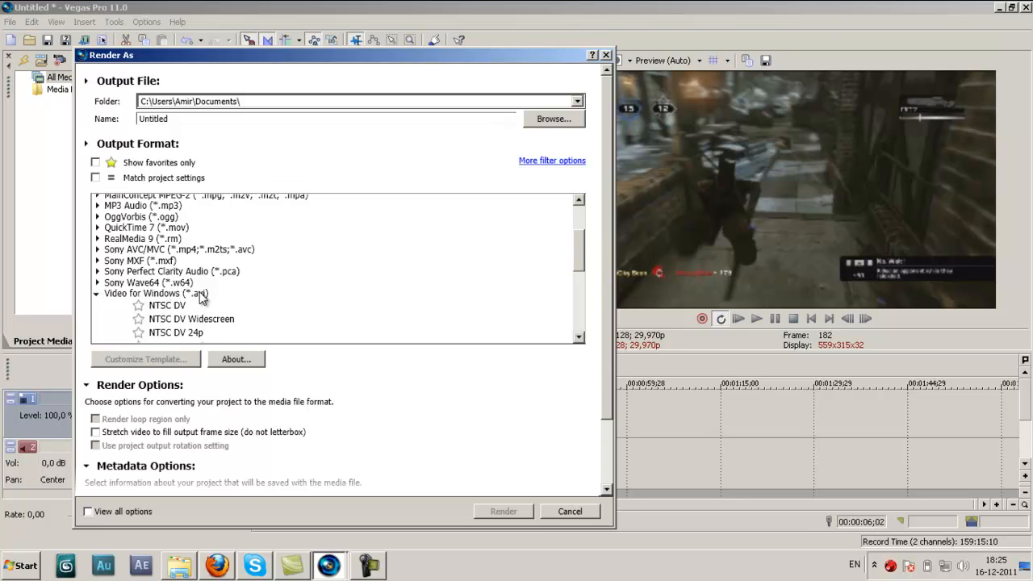
click(182, 308)
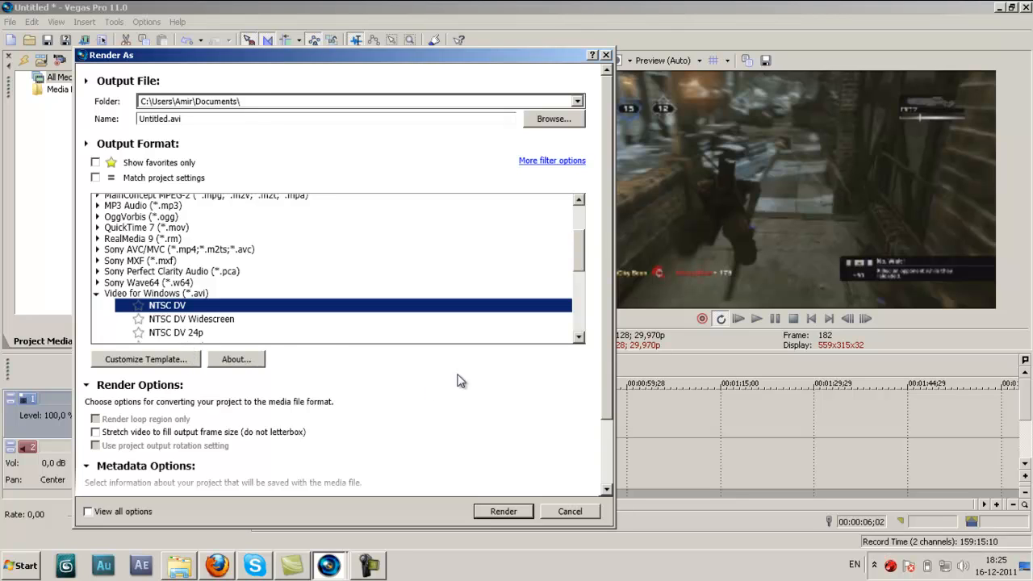
- Customize the render template with Uncompressed video format, a pixel aspect ratio of 1,0000 and field order None (progressive scan)
click(184, 362)
click(327, 313)
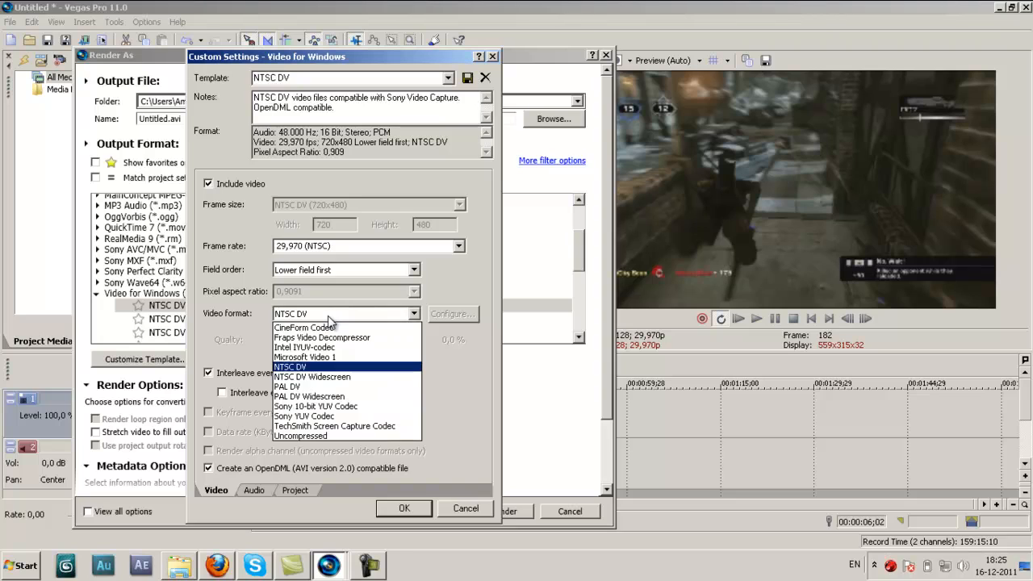
click(320, 436)
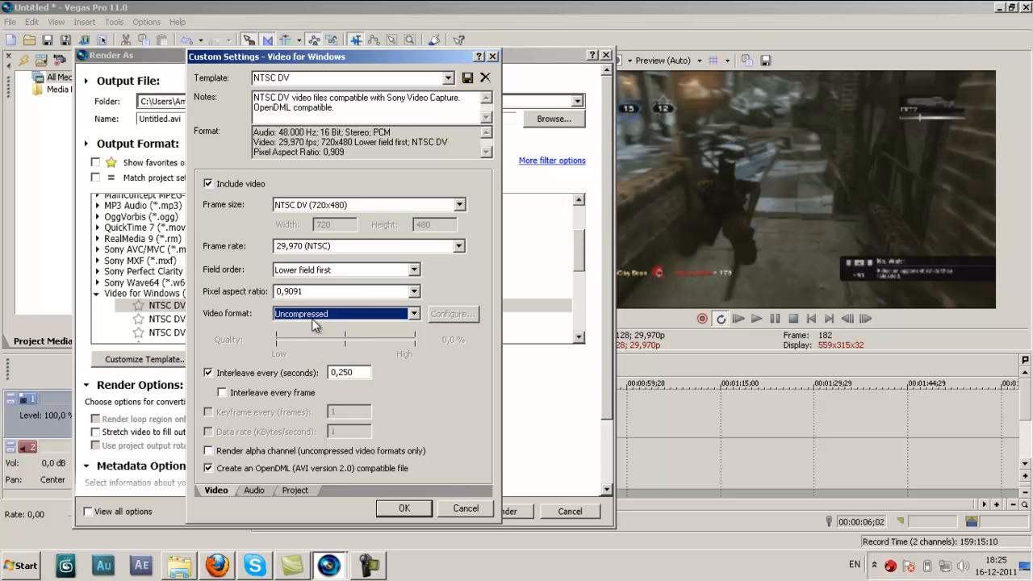
click(420, 293)
click(412, 308)
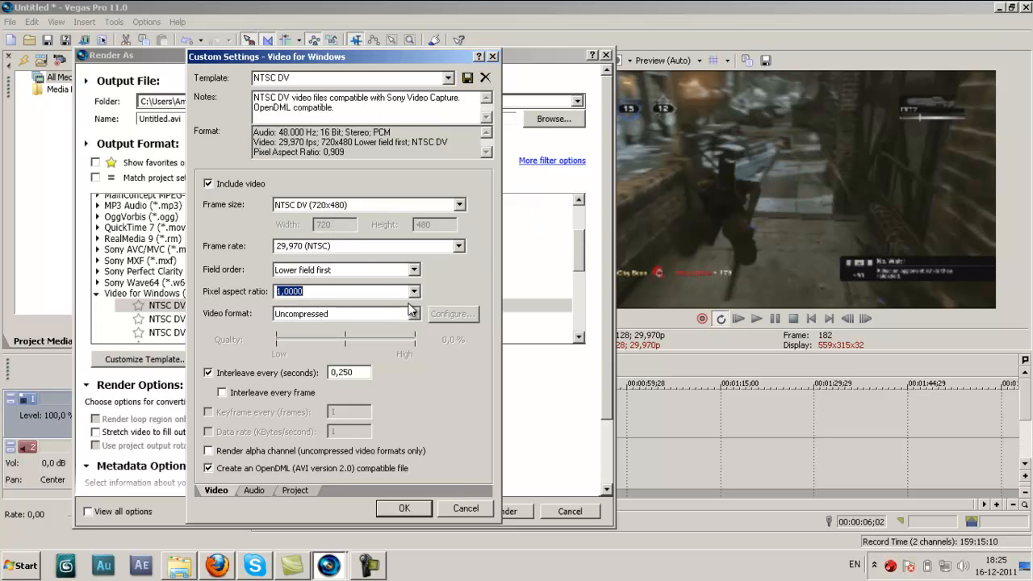
click(414, 270)
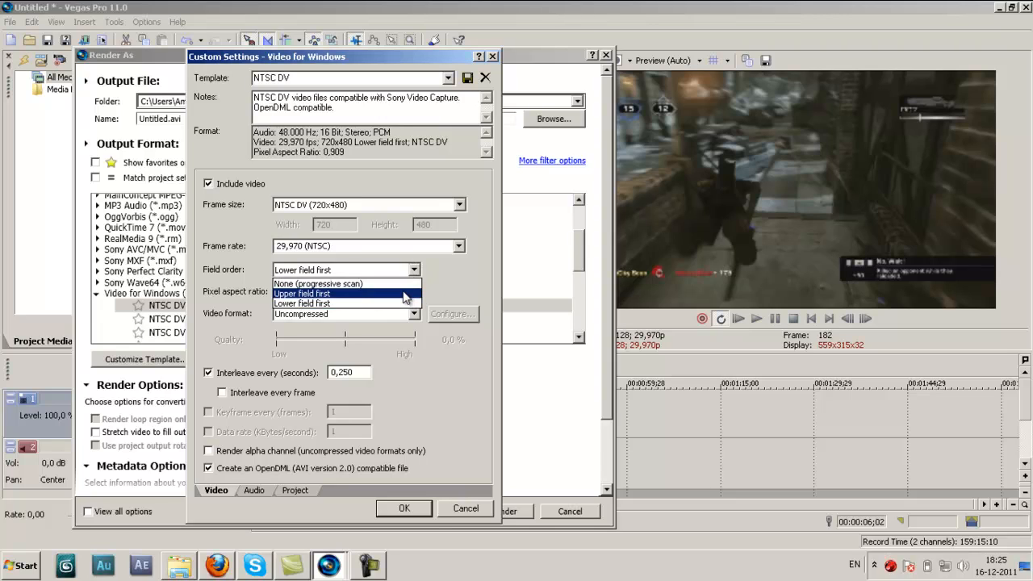
click(403, 283)
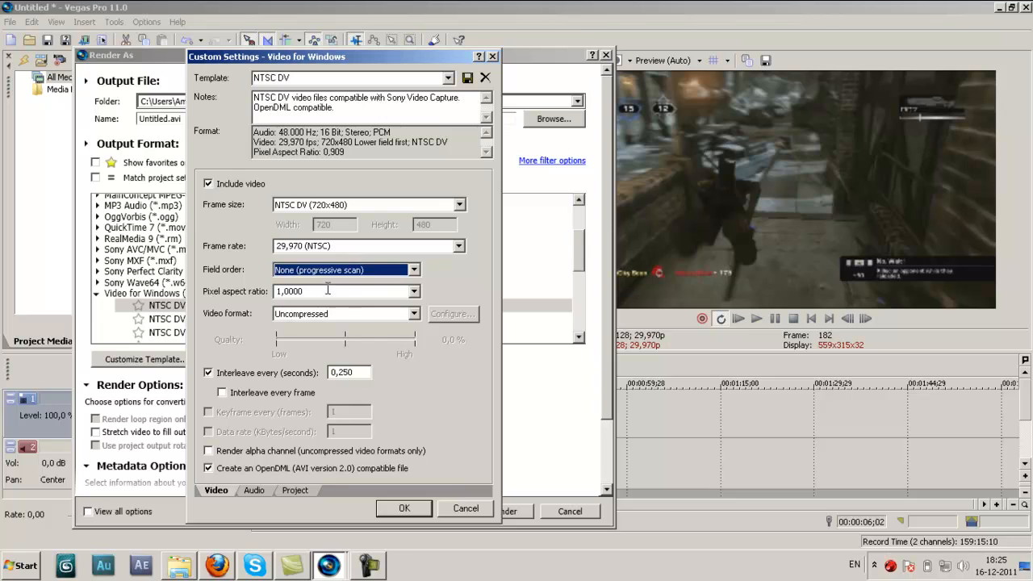
- Switch the custom render settings to the HD 720-60p YUV template and set the video format to Uncompressed
click(463, 204)
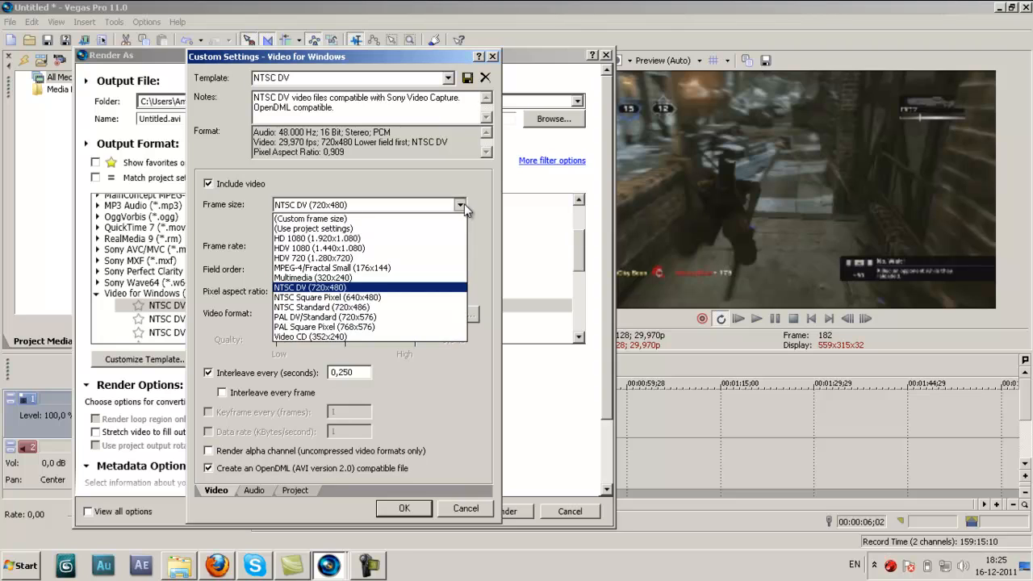
click(448, 79)
click(449, 79)
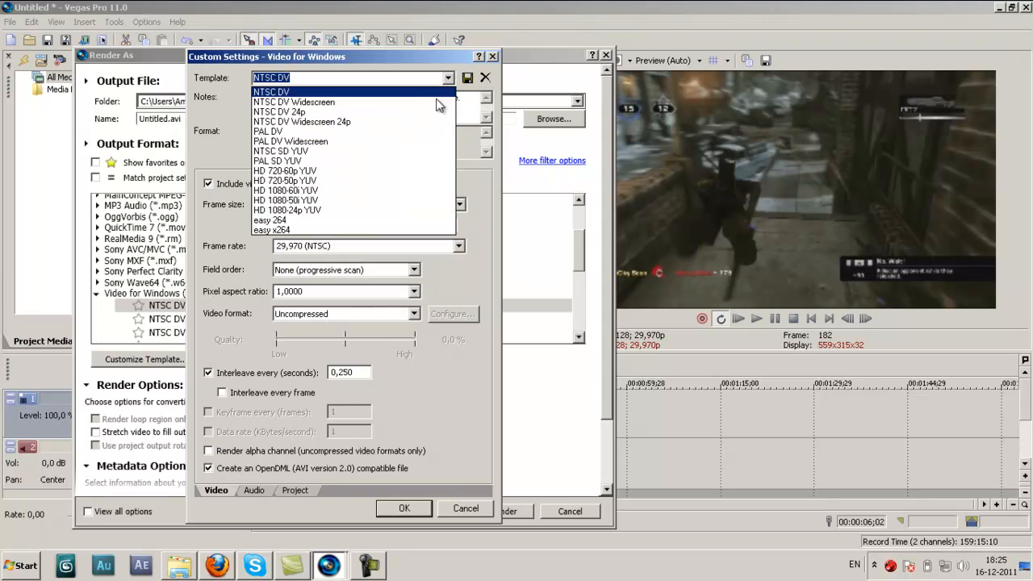
click(401, 171)
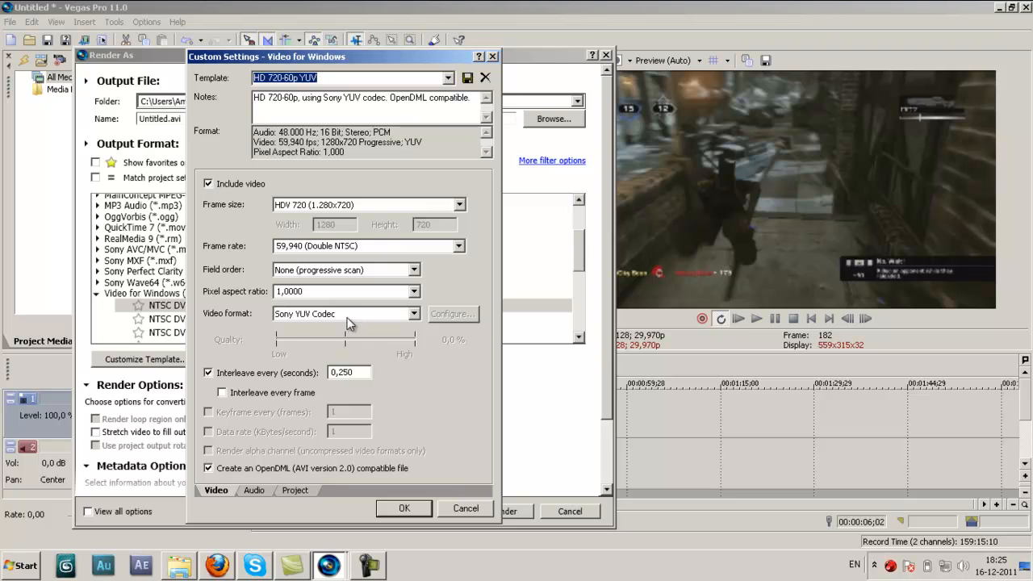
click(411, 313)
click(324, 436)
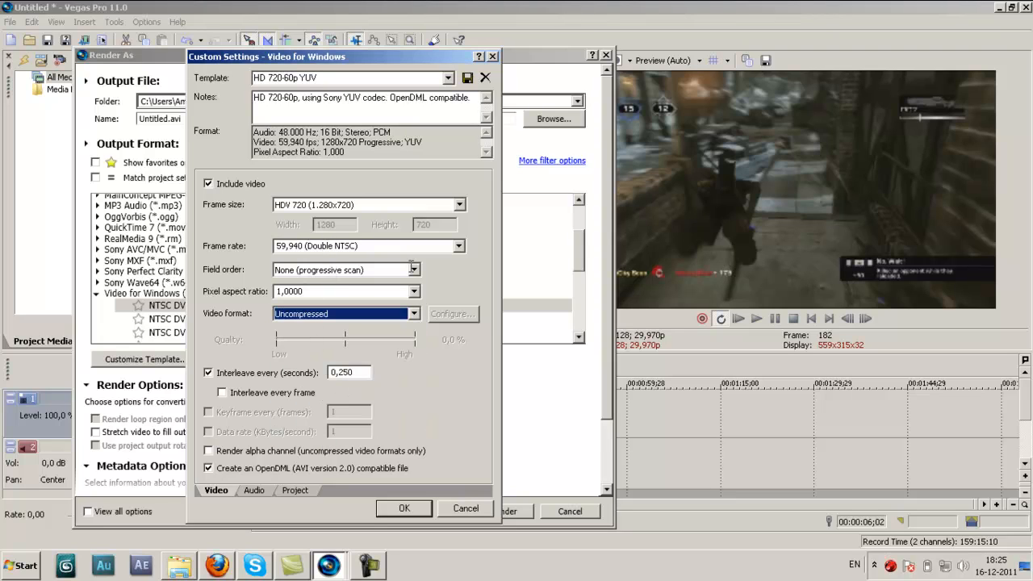
- Set the render template's frame rate to 29,970 (NTSC)
click(458, 245)
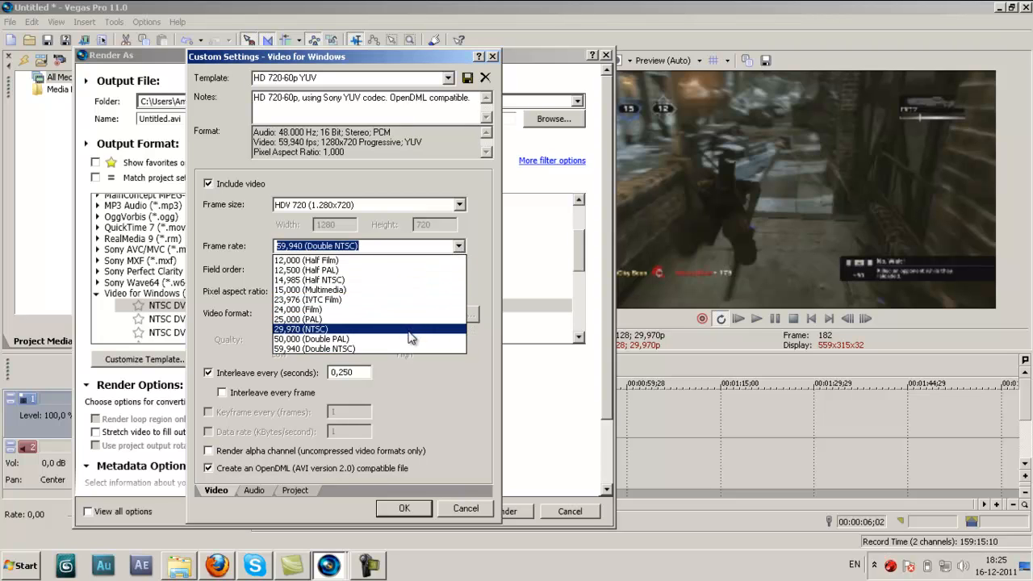
click(390, 348)
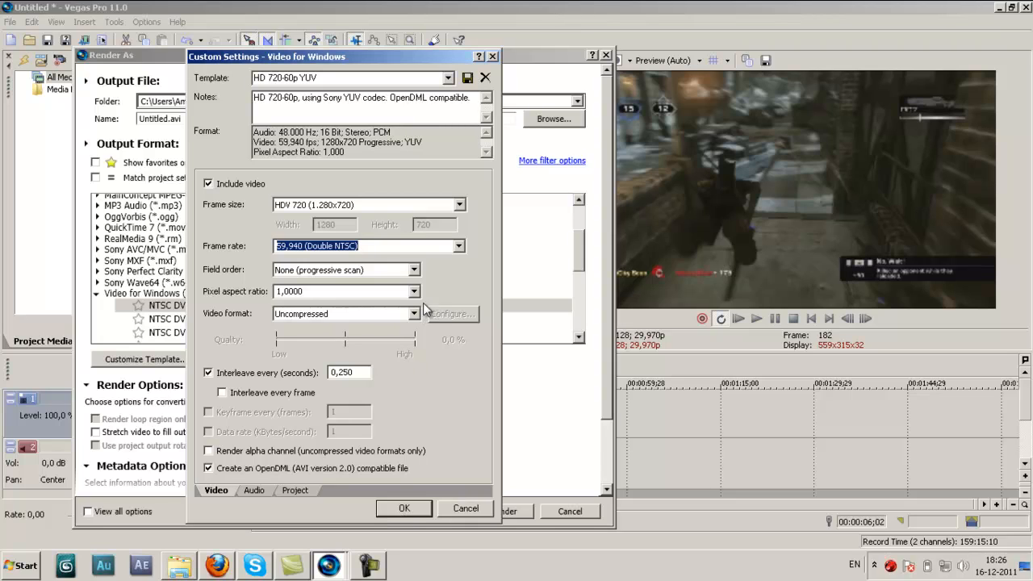
click(459, 246)
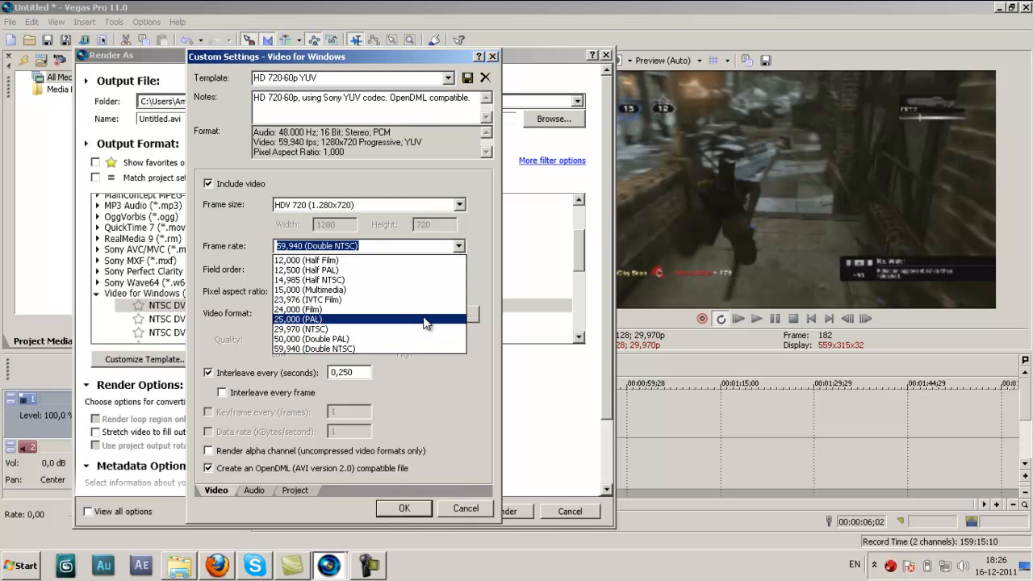
click(422, 328)
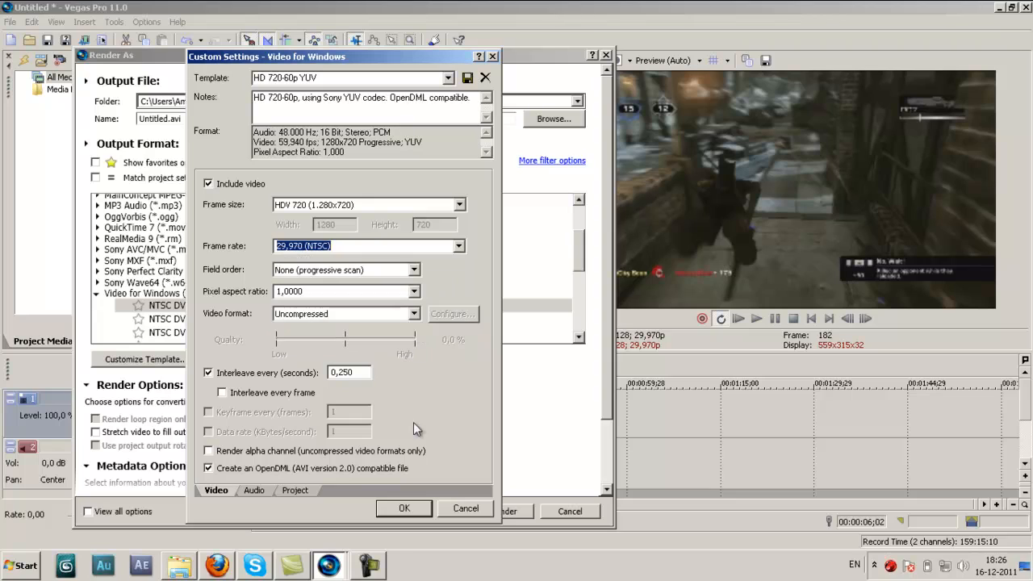
- Review the template's audio settings, then set the video rendering quality to Best and accept the custom settings
click(264, 489)
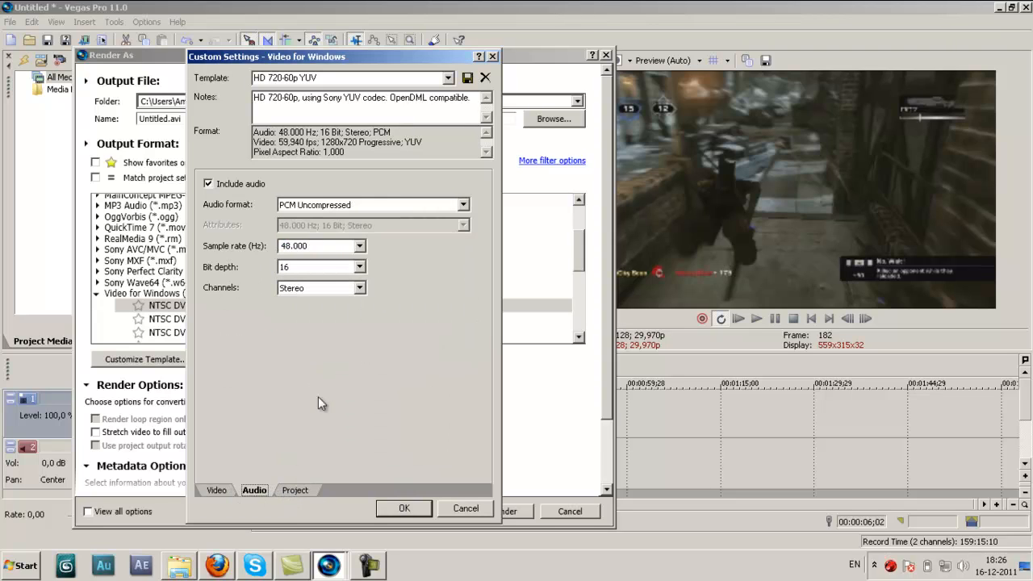
click(296, 484)
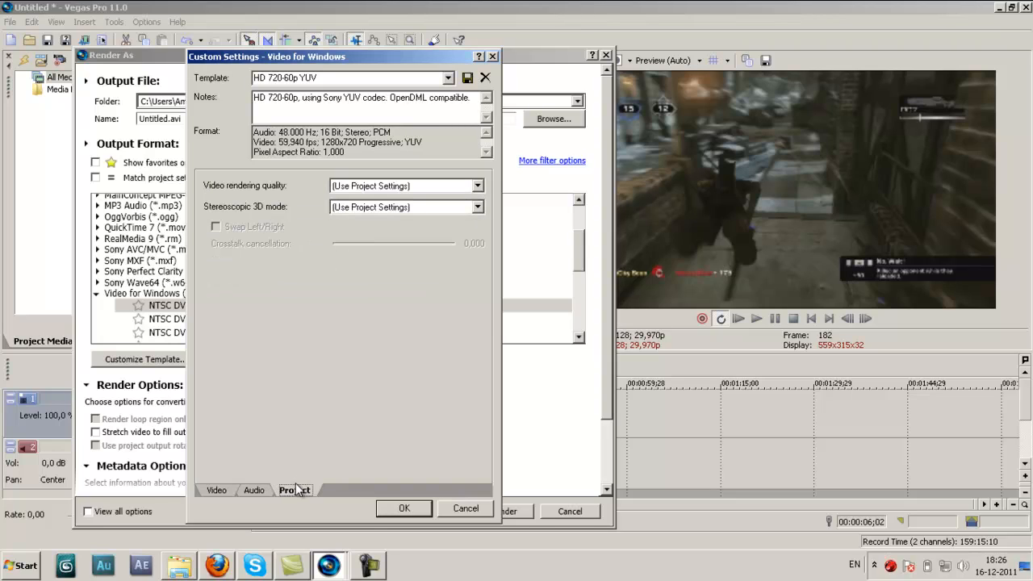
click(476, 186)
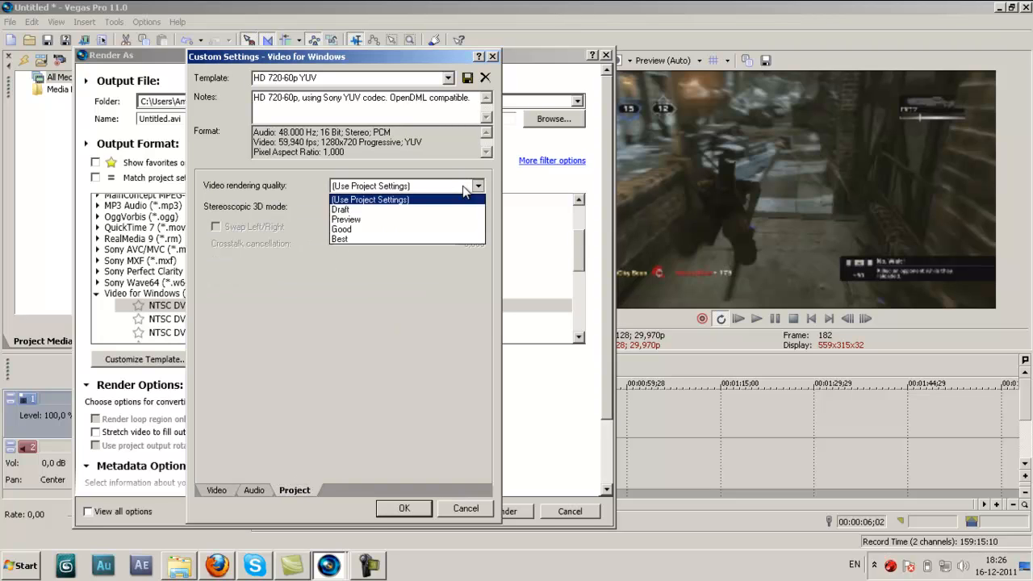
click(446, 239)
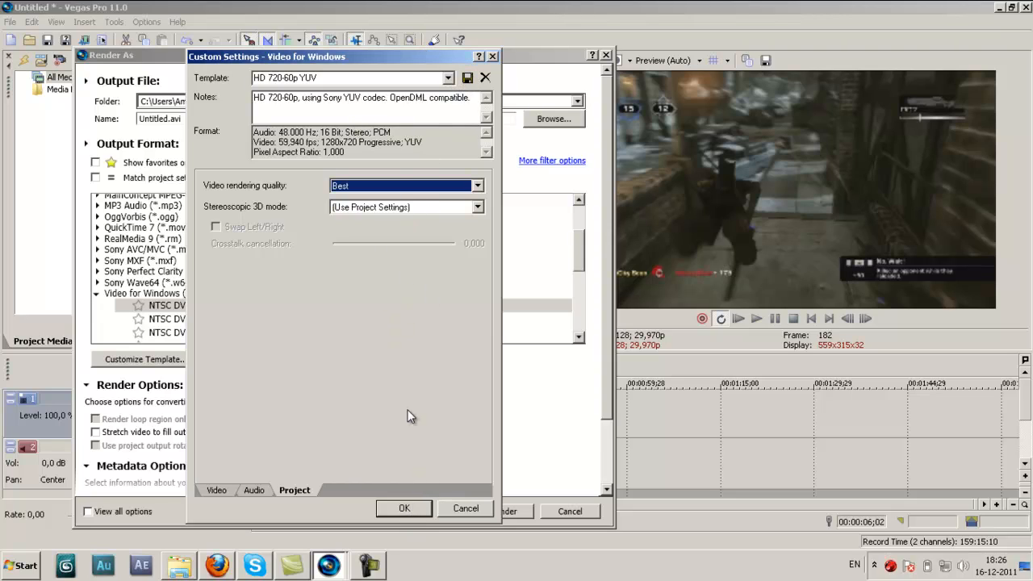
click(404, 509)
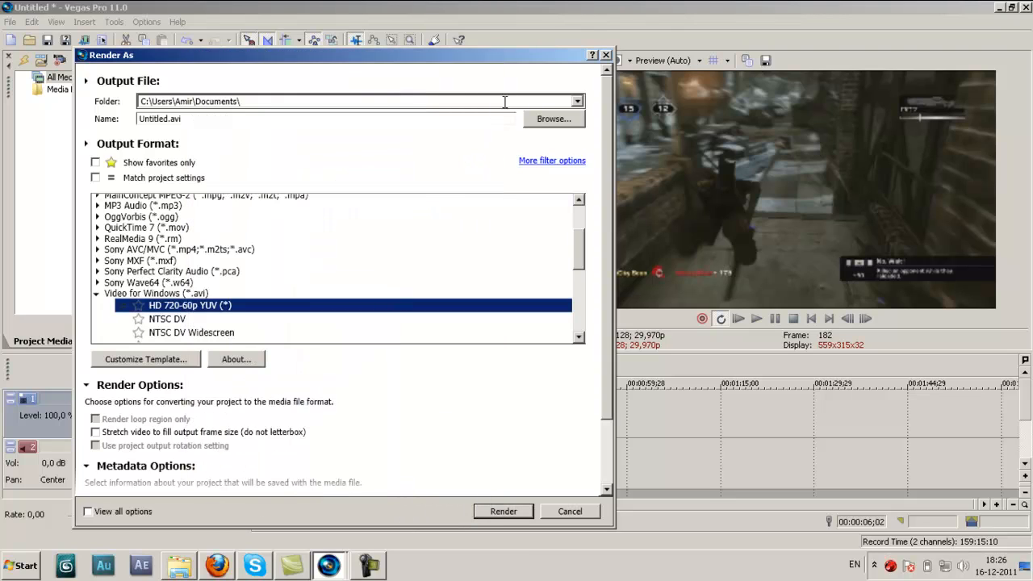
- Name the output file 2pnts in the Documenten folder and start the render
click(547, 126)
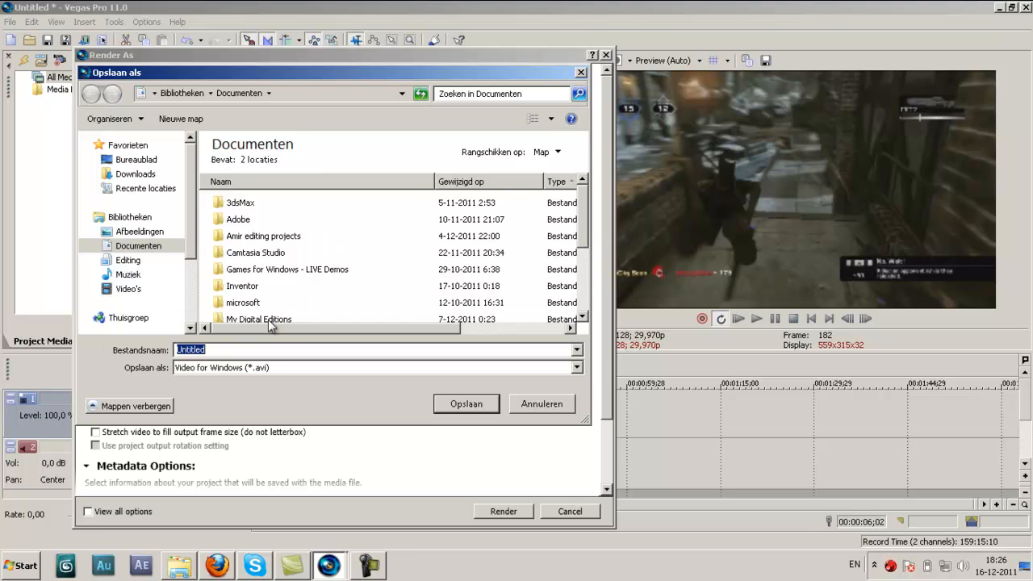
click(135, 159)
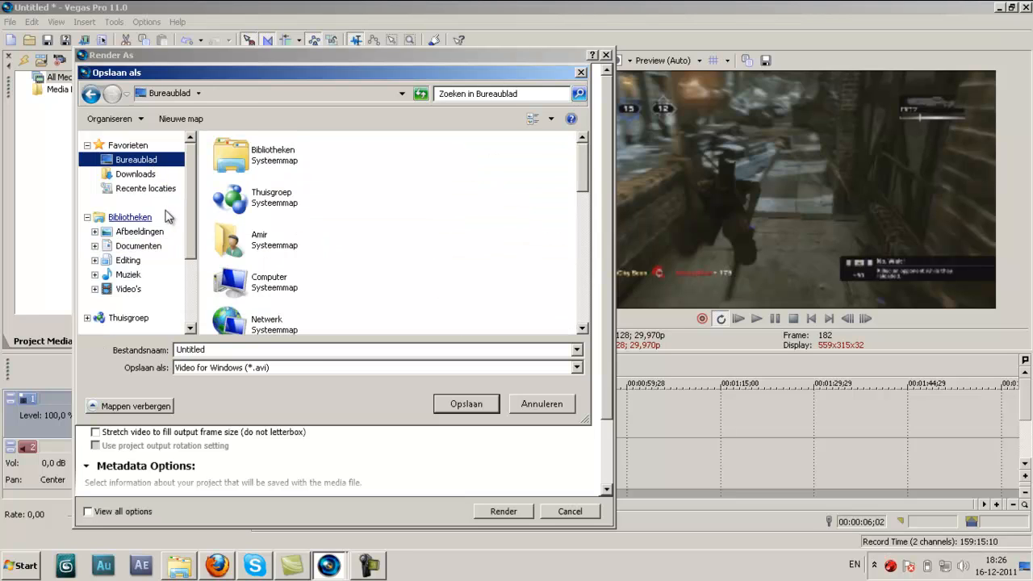
click(138, 245)
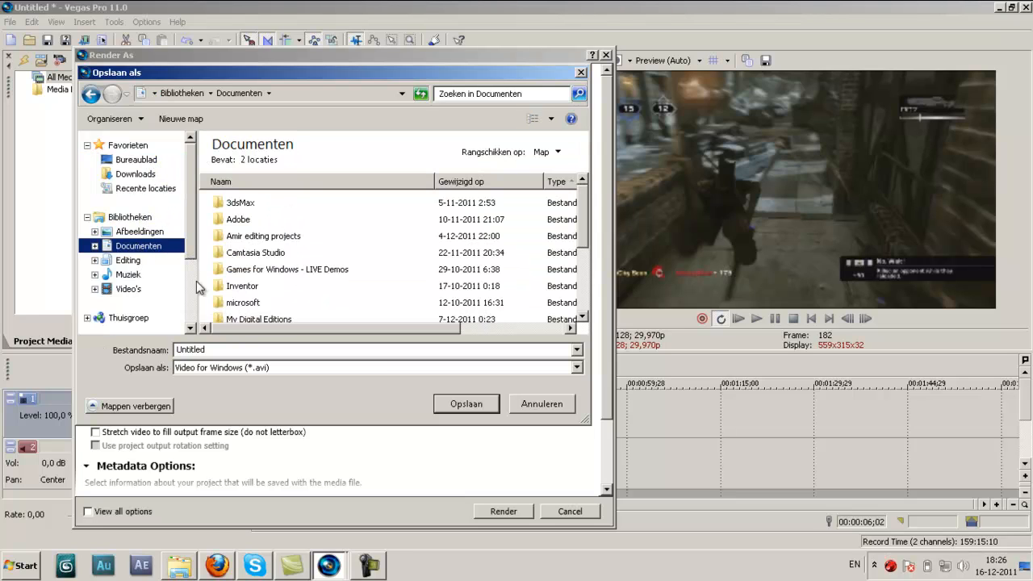
double_click(209, 349)
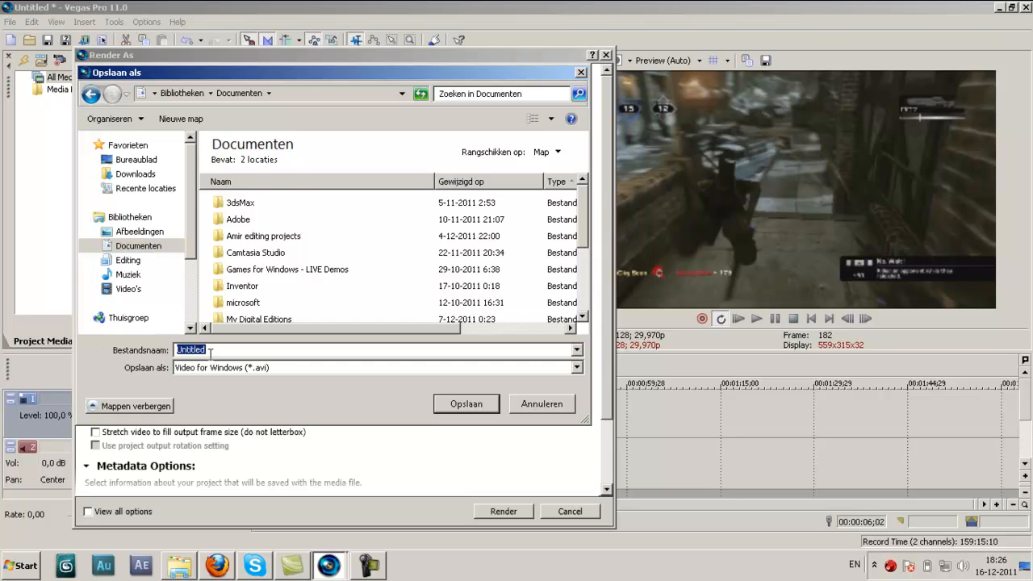
text(2pnts)
key(Return)
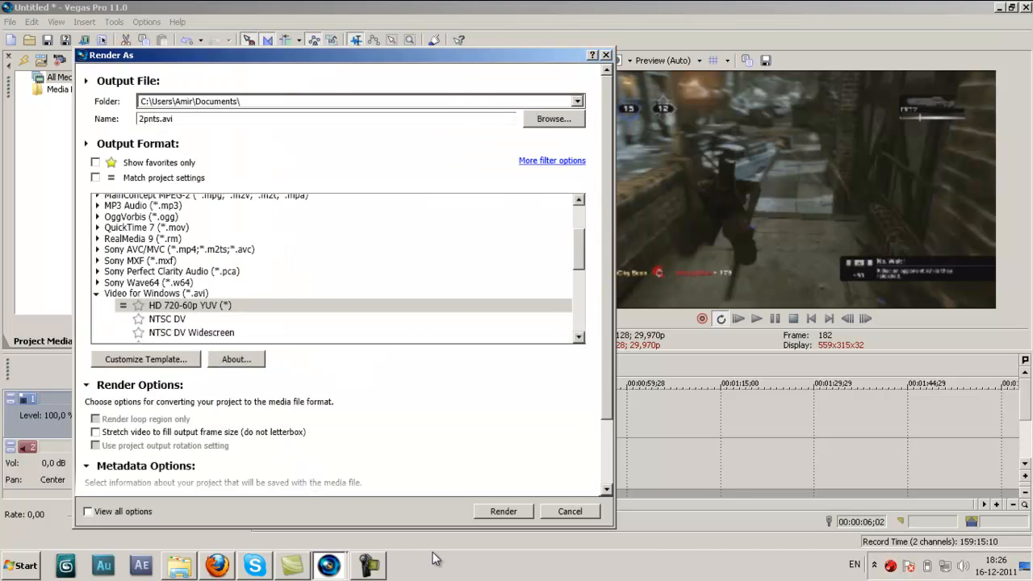
click(502, 511)
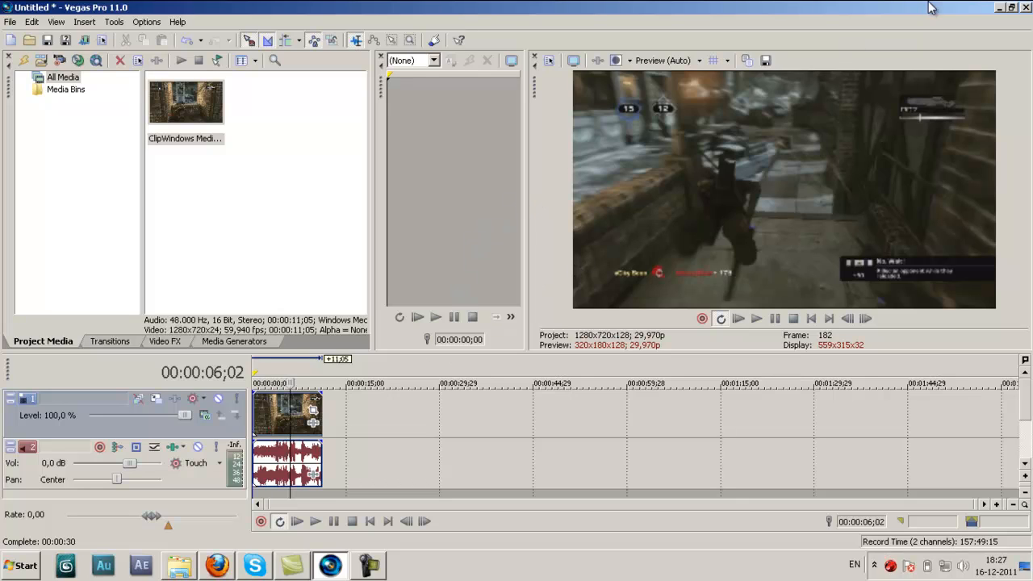
- Switch to Windows Explorer and locate the rendered 2pnts video in the Documenten folder
click(999, 9)
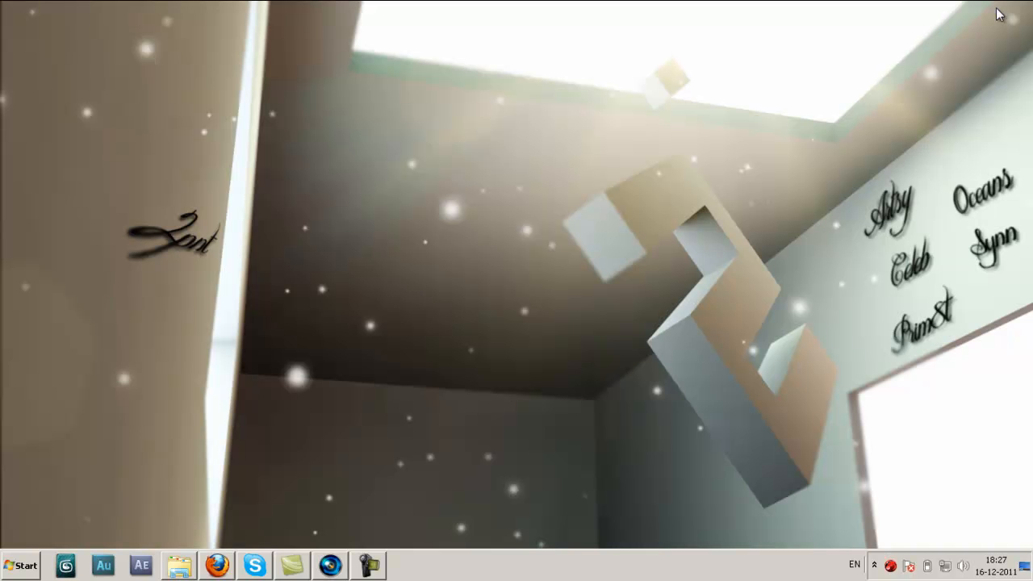
click(192, 565)
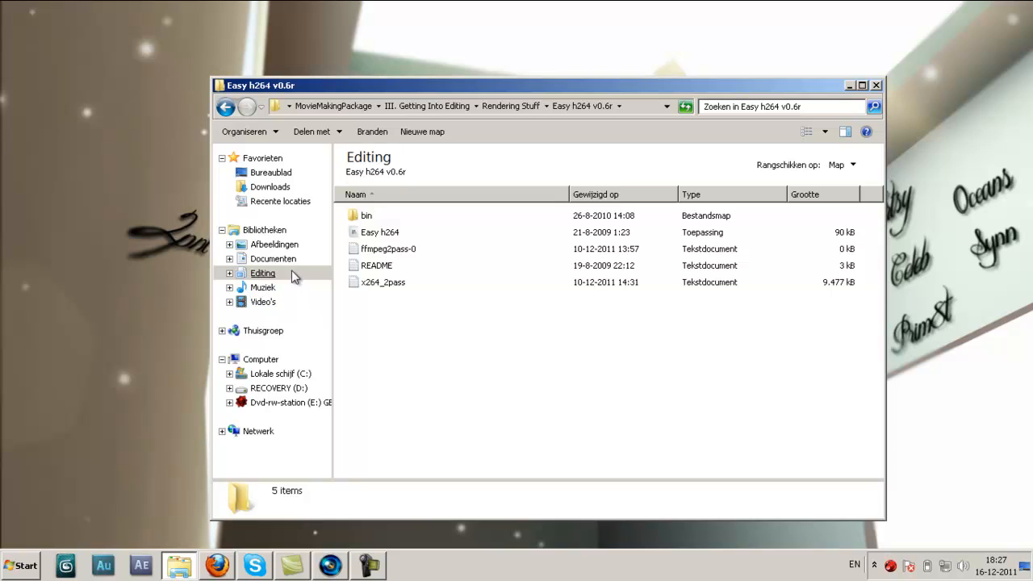
click(289, 264)
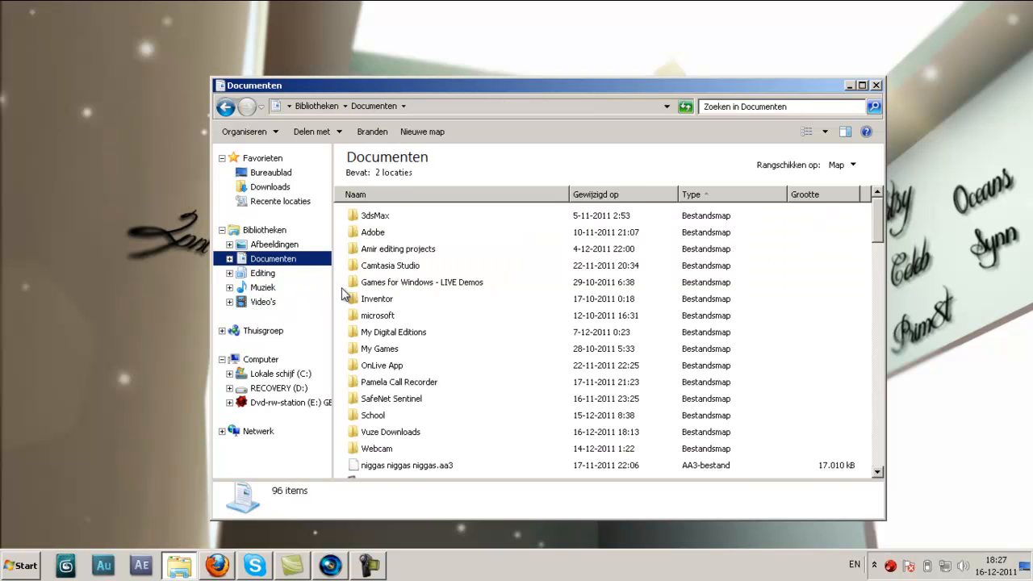
click(373, 318)
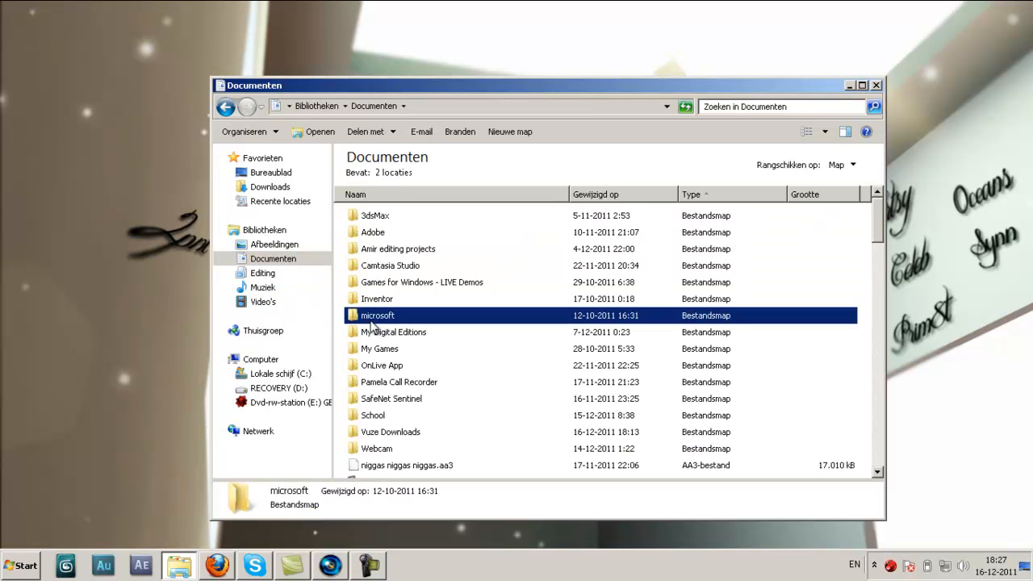
key(2)
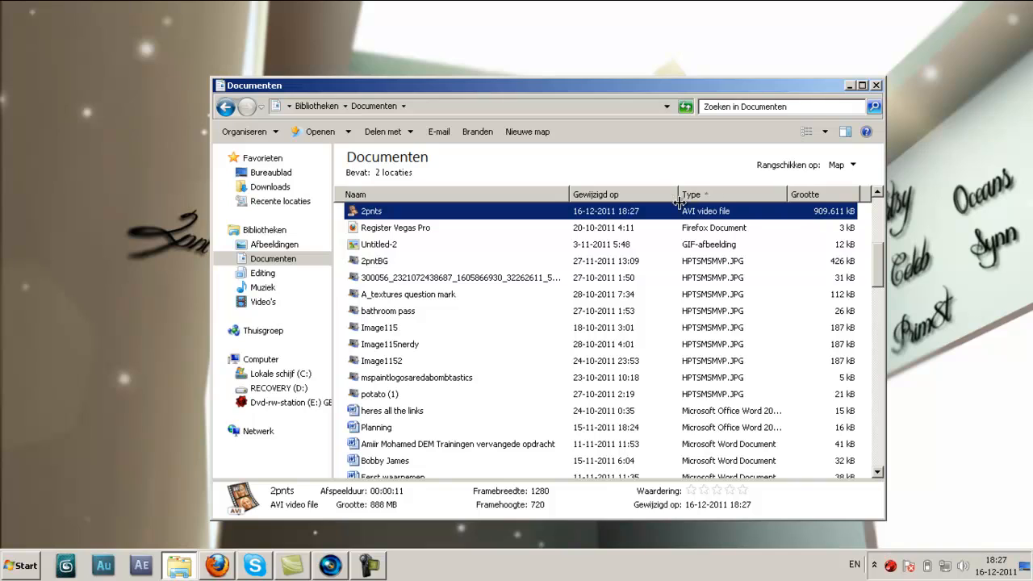
- Return to the Easy h264 v0.6r folder inside Rendering Stuff and launch the Easy h264 application
click(227, 109)
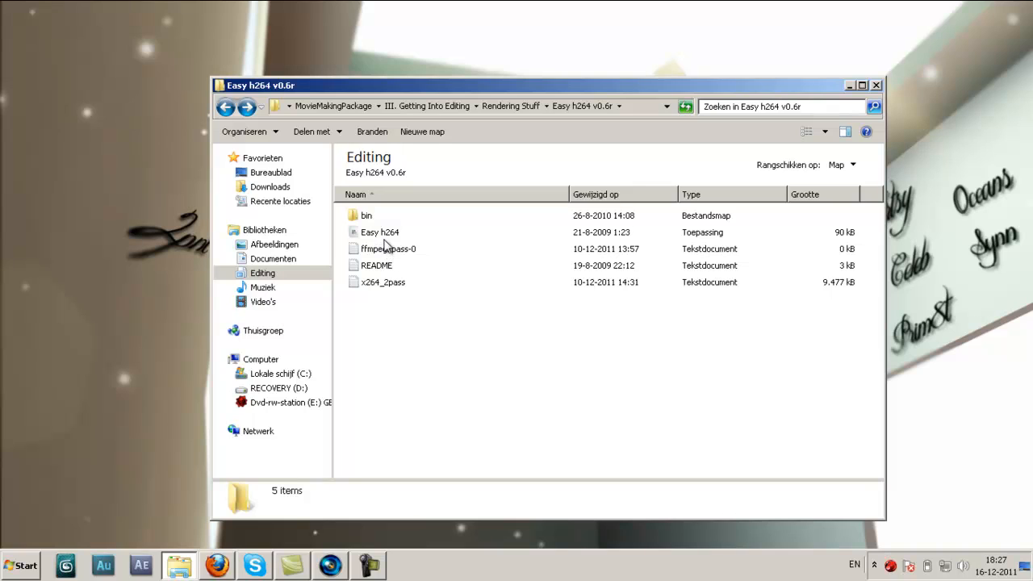
click(494, 105)
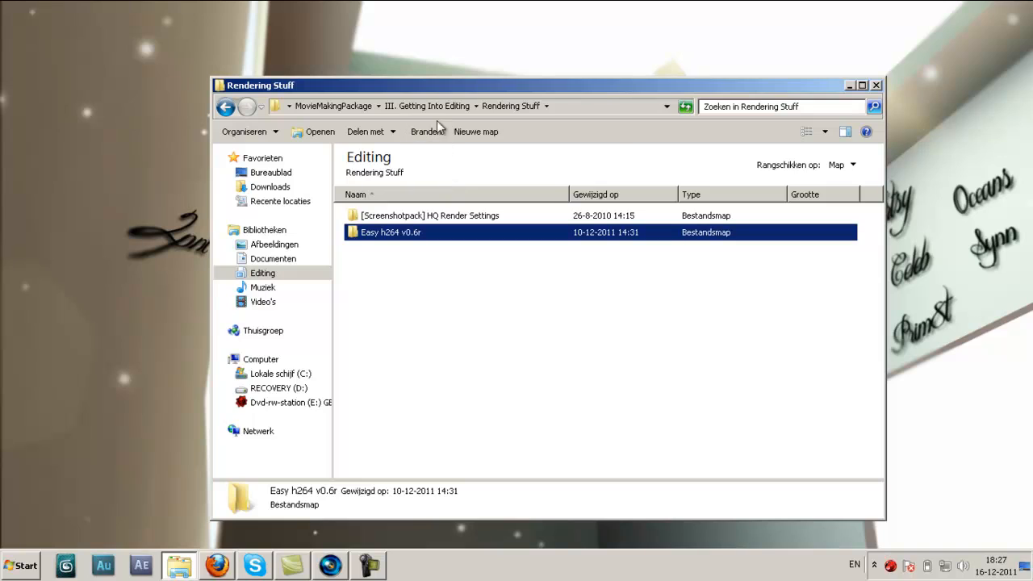
double_click(421, 233)
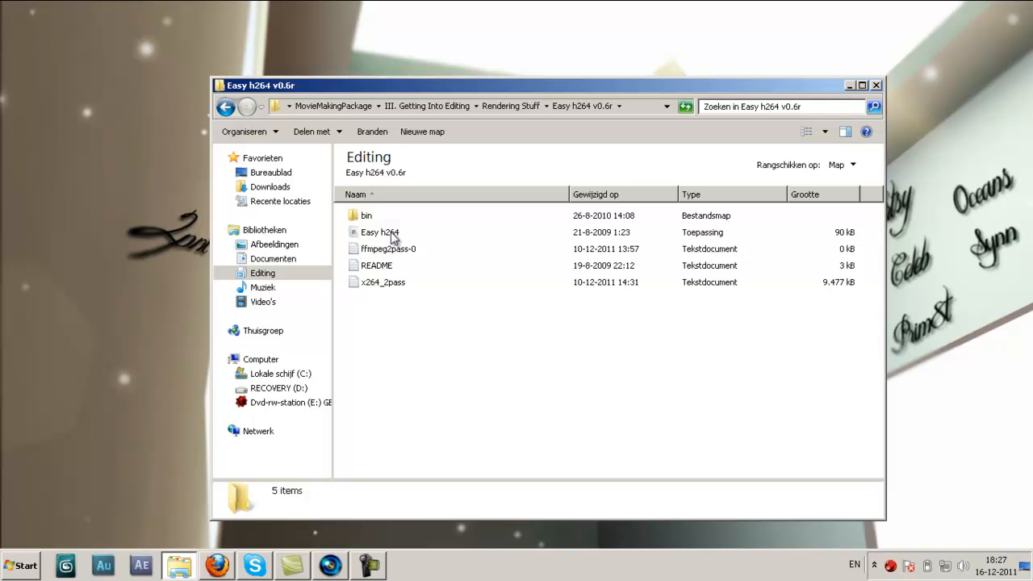
double_click(392, 233)
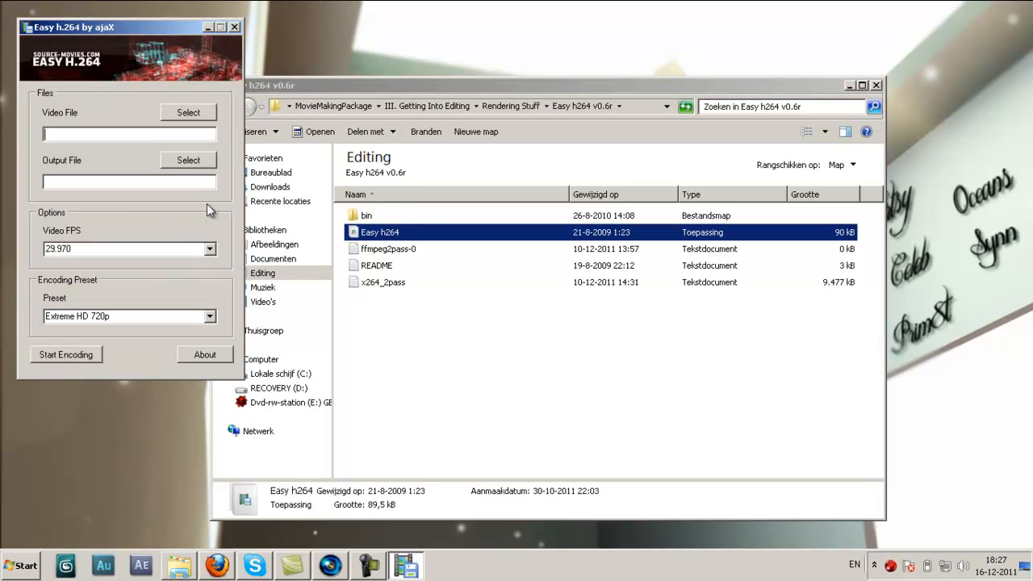
- Load 2pnts.avi from the Documenten folder as the video file to encode
click(194, 113)
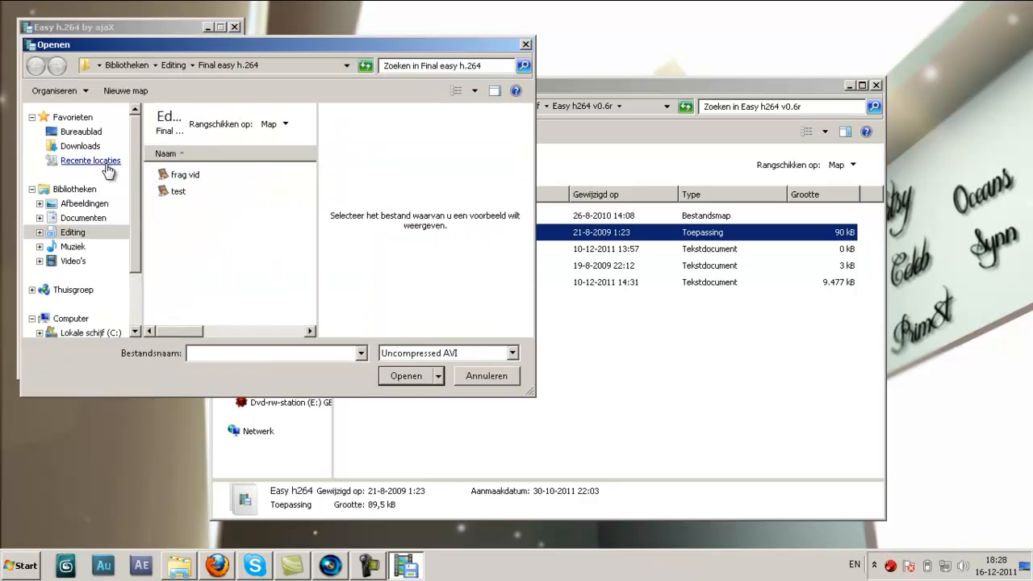
click(83, 218)
click(163, 213)
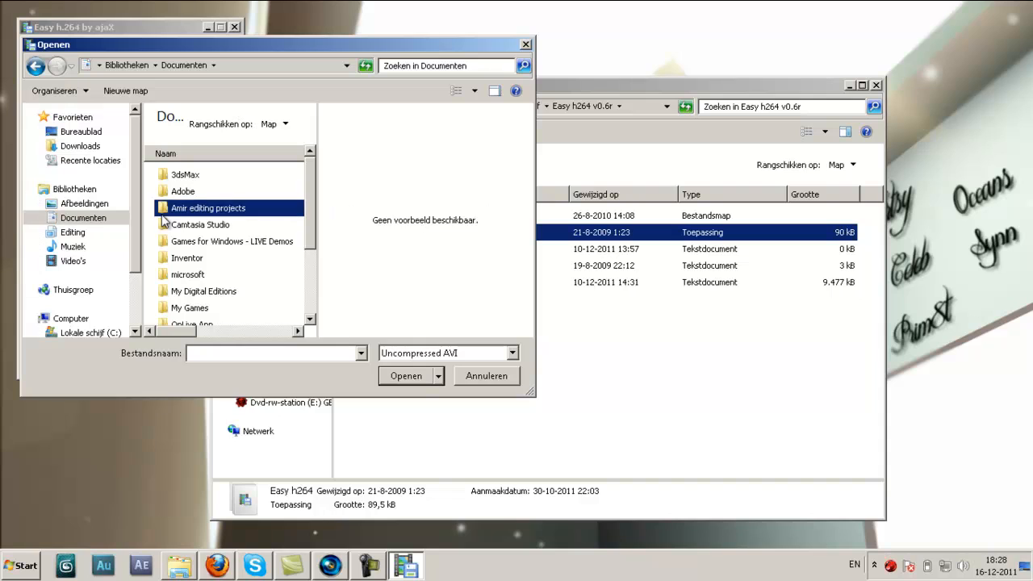
key(2)
key(Return)
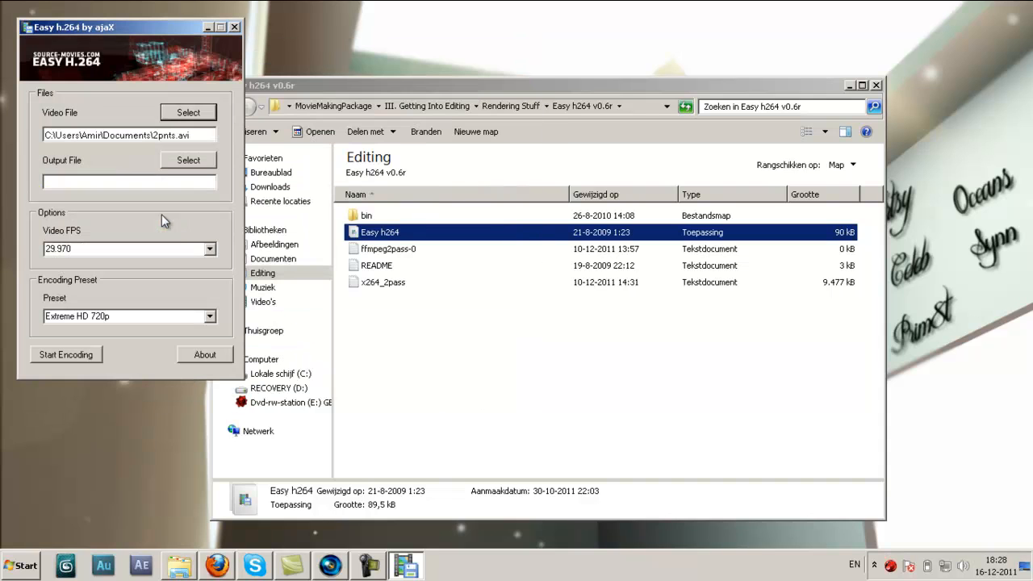
- Set the output file to output.mp4 on the desktop
click(188, 160)
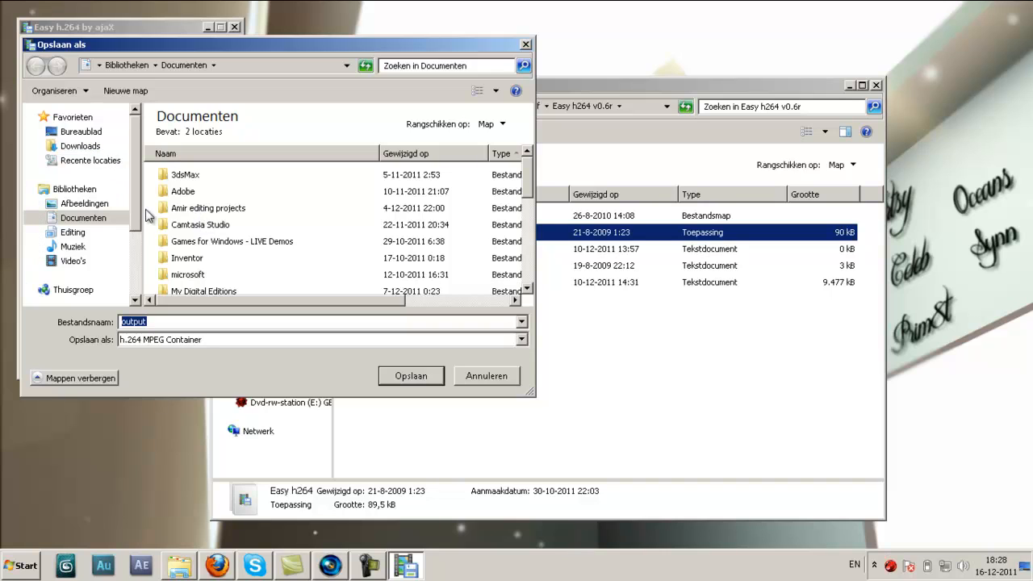
click(81, 131)
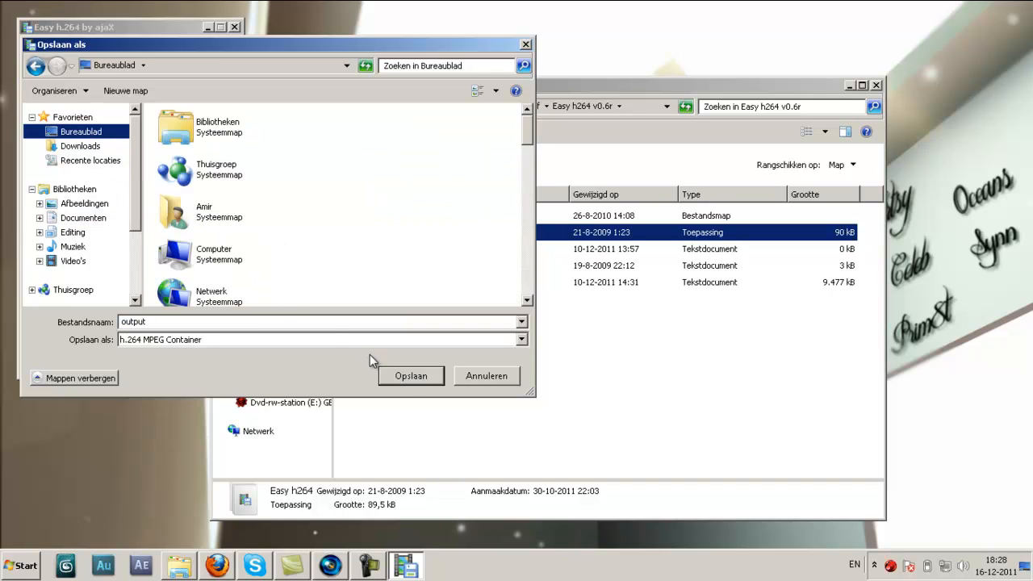
click(403, 384)
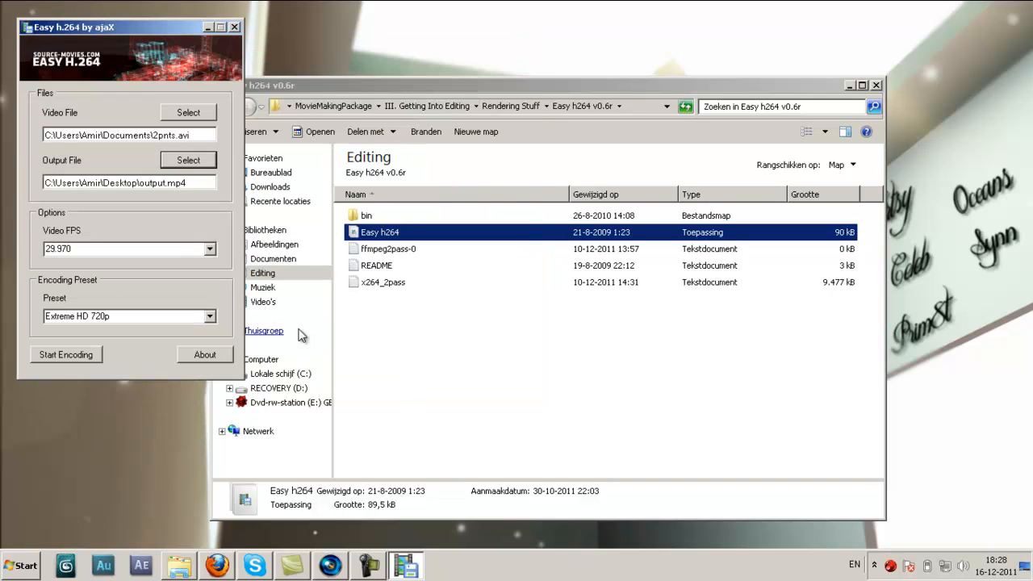
- Keep the video FPS at 29.970 and choose the Extreme HD 720p encoding preset
click(210, 249)
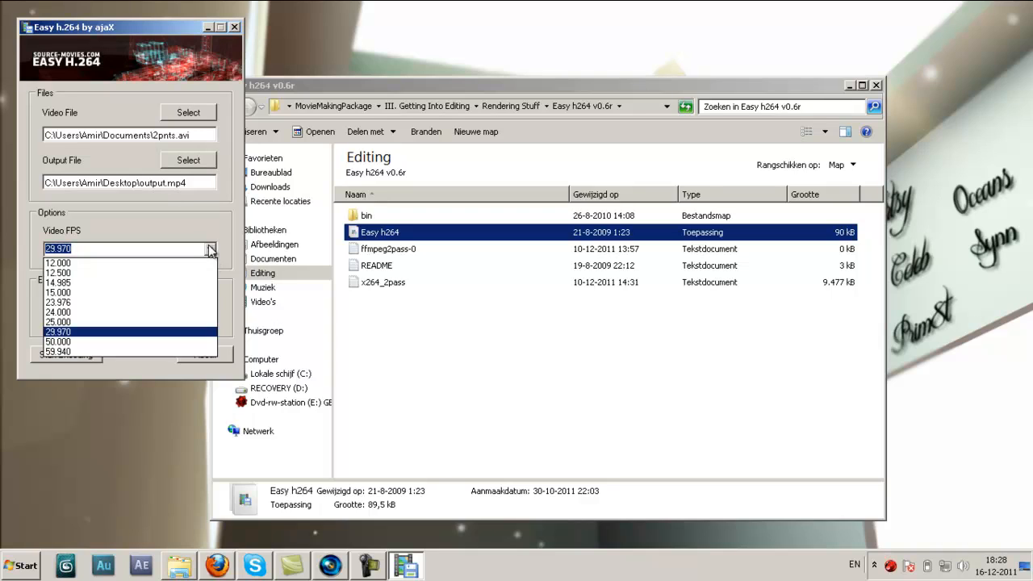
click(210, 249)
key(Tab)
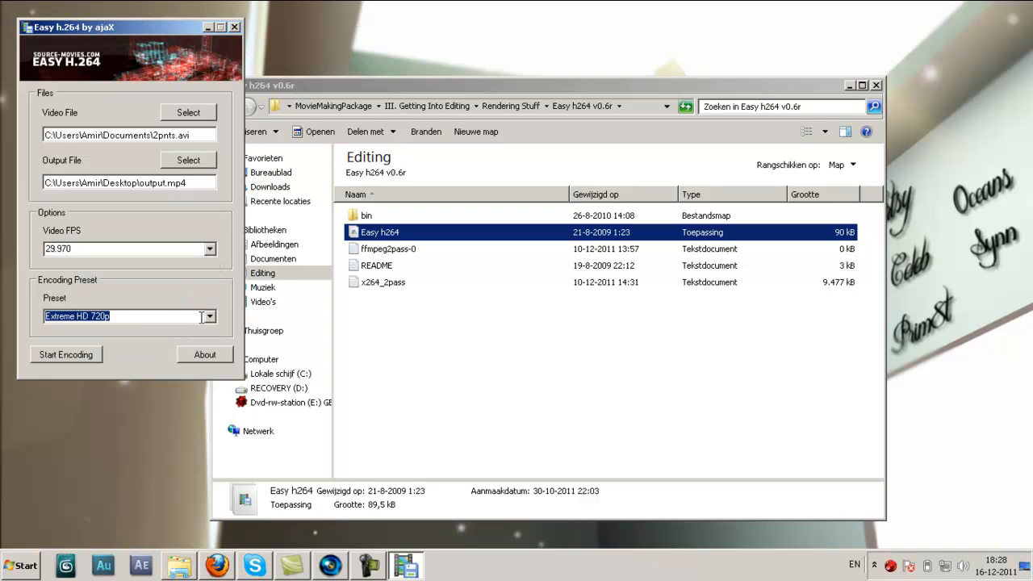
click(211, 317)
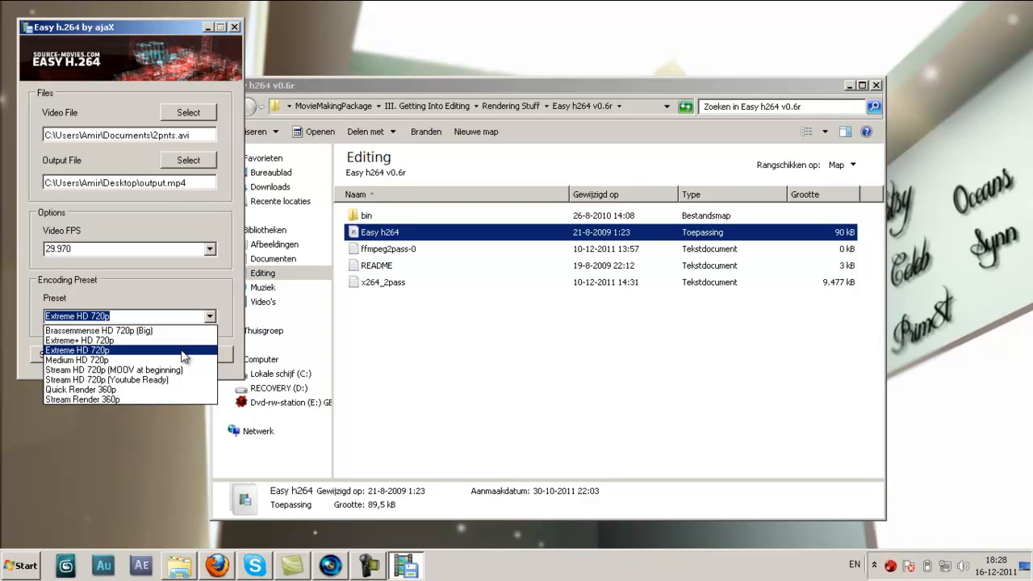
click(182, 349)
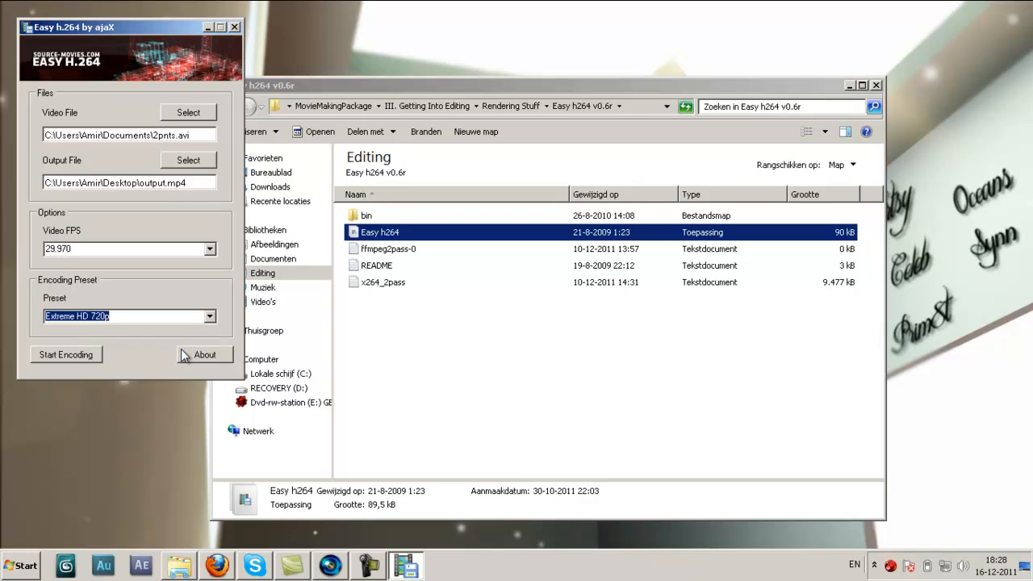
- Start encoding the video and bring the Easy h264 v0.6r folder window to the front
click(99, 355)
click(589, 321)
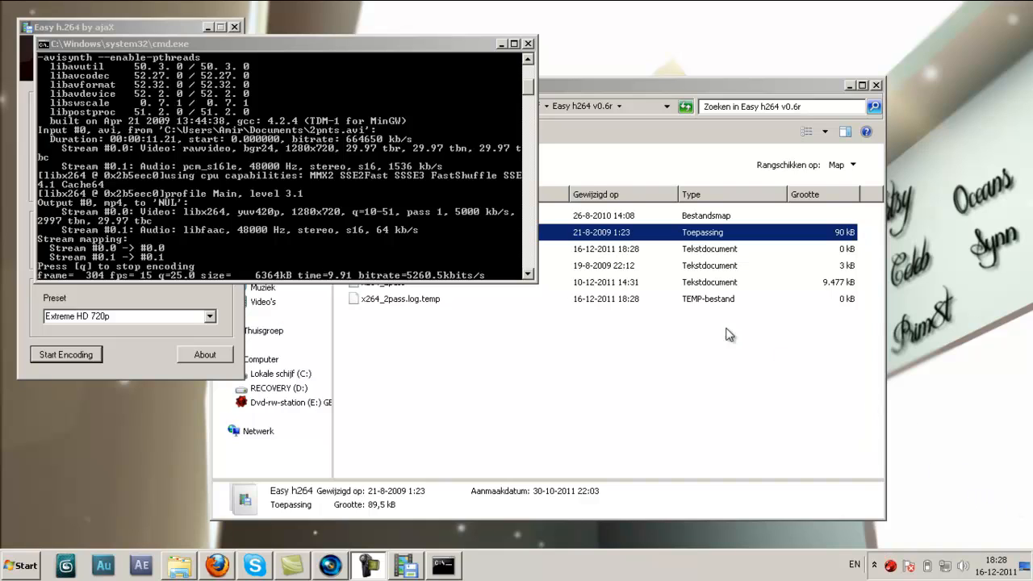
click(664, 329)
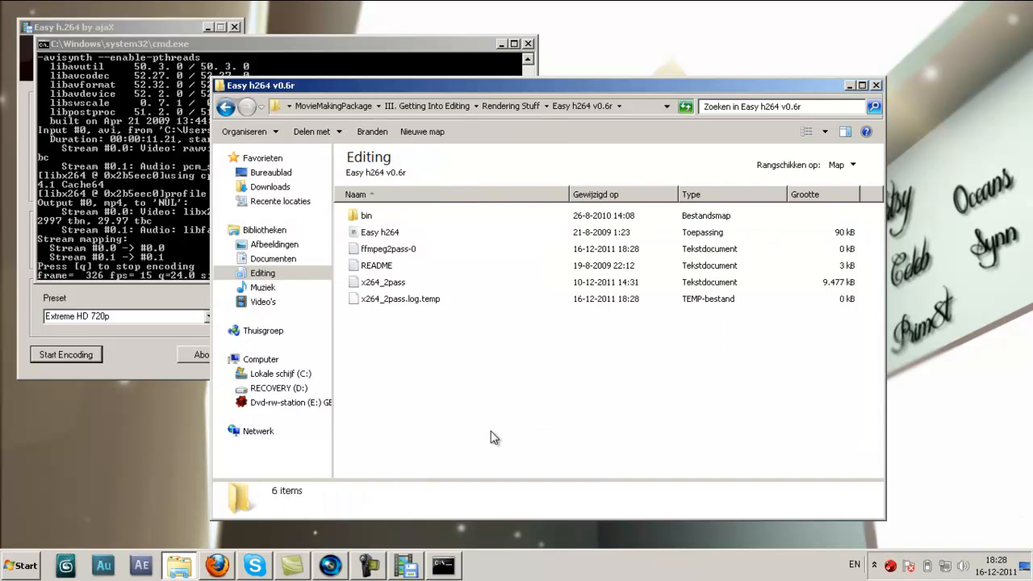